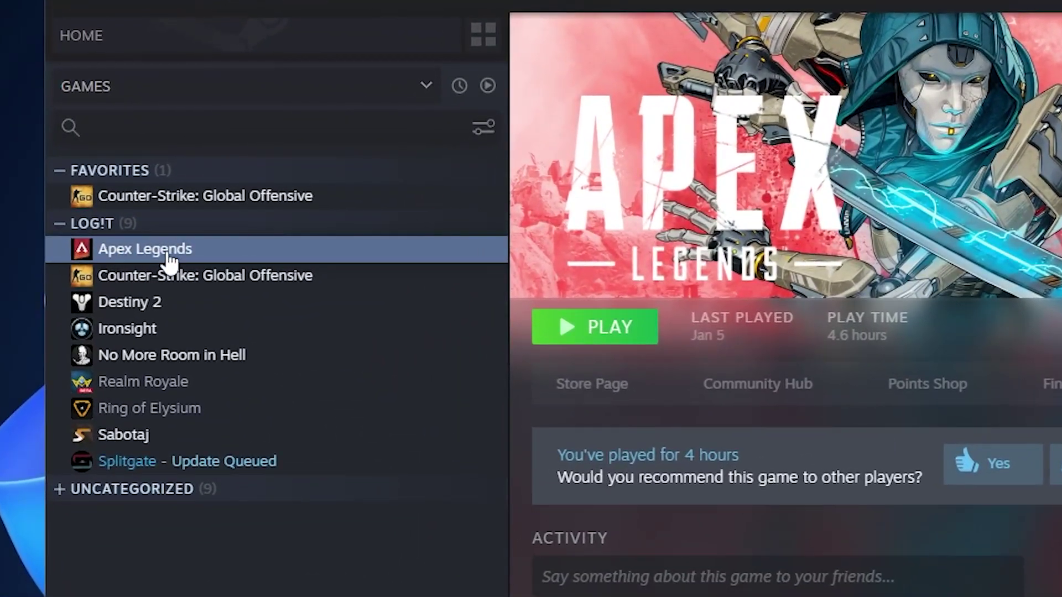
# - Open Apex Legends' Steam properties and highlight the -high and -preload launch options
pyautogui.rightClick(167, 251)
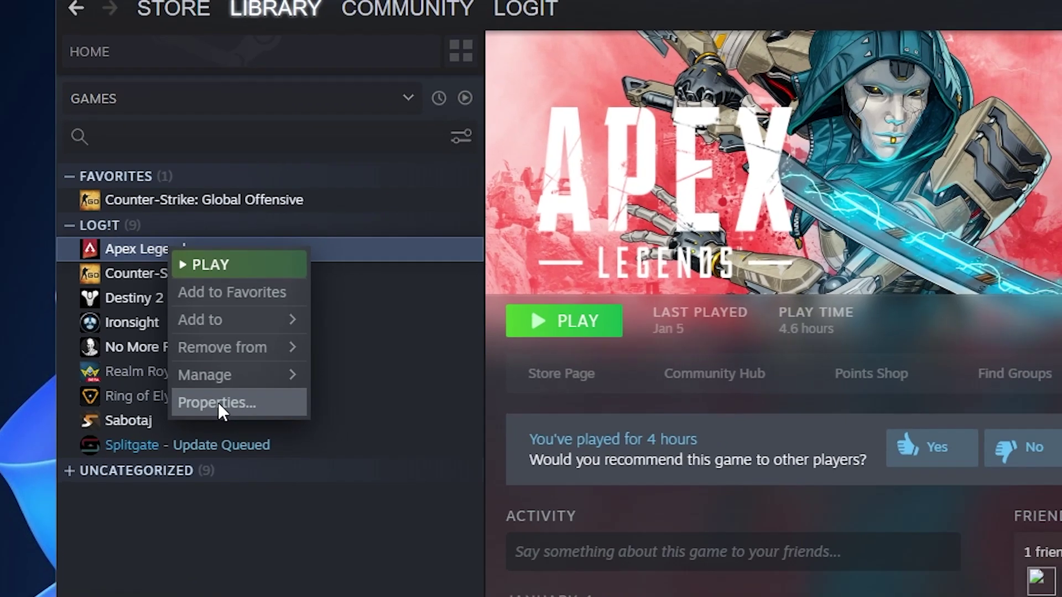
pyautogui.click(209, 415)
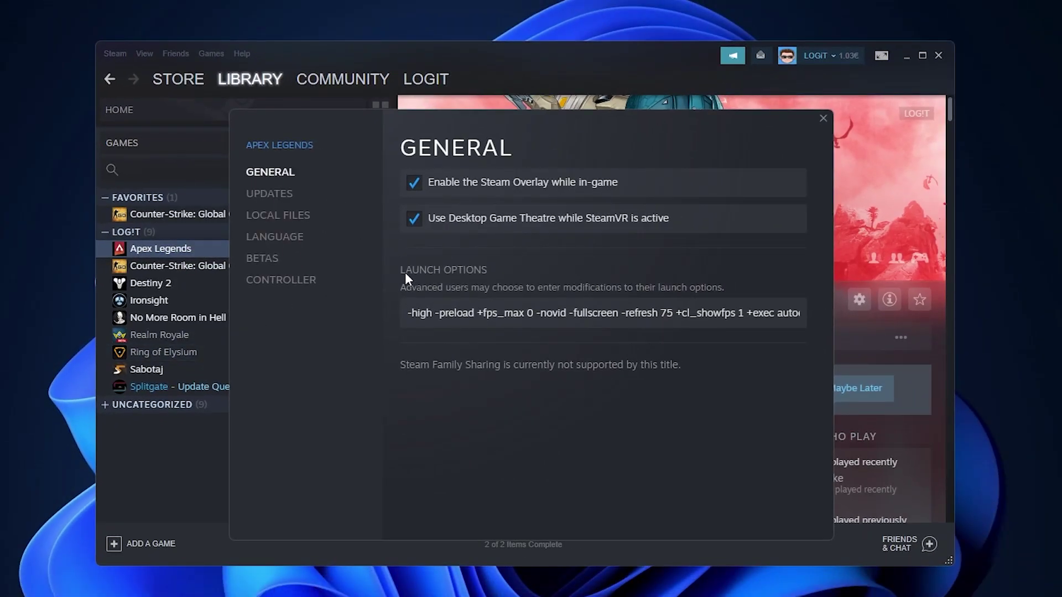
pyautogui.moveTo(410, 316); pyautogui.dragTo(338, 319)
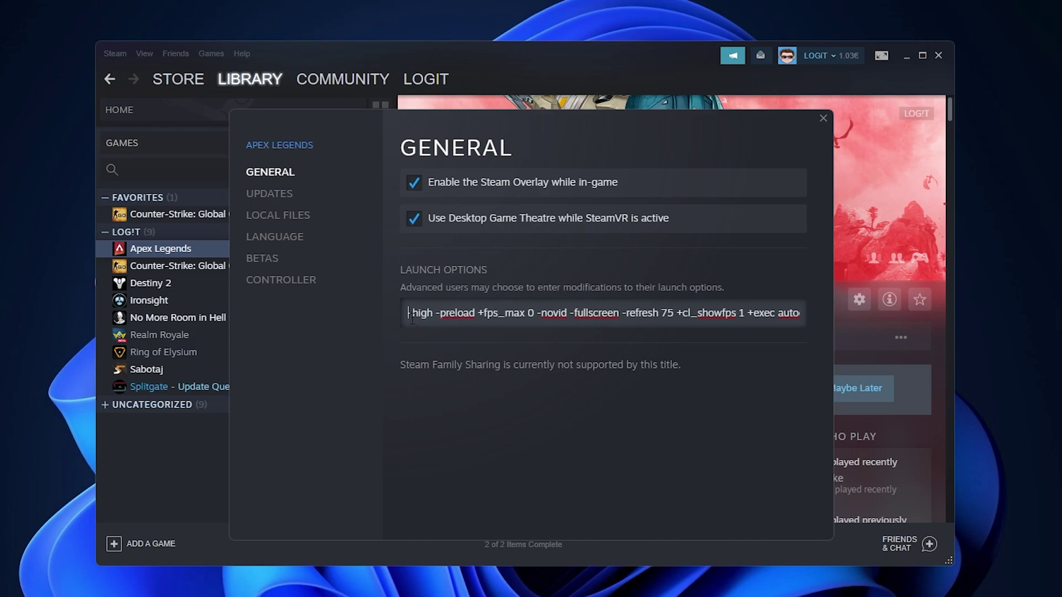
pyautogui.moveTo(412, 318); pyautogui.dragTo(433, 314)
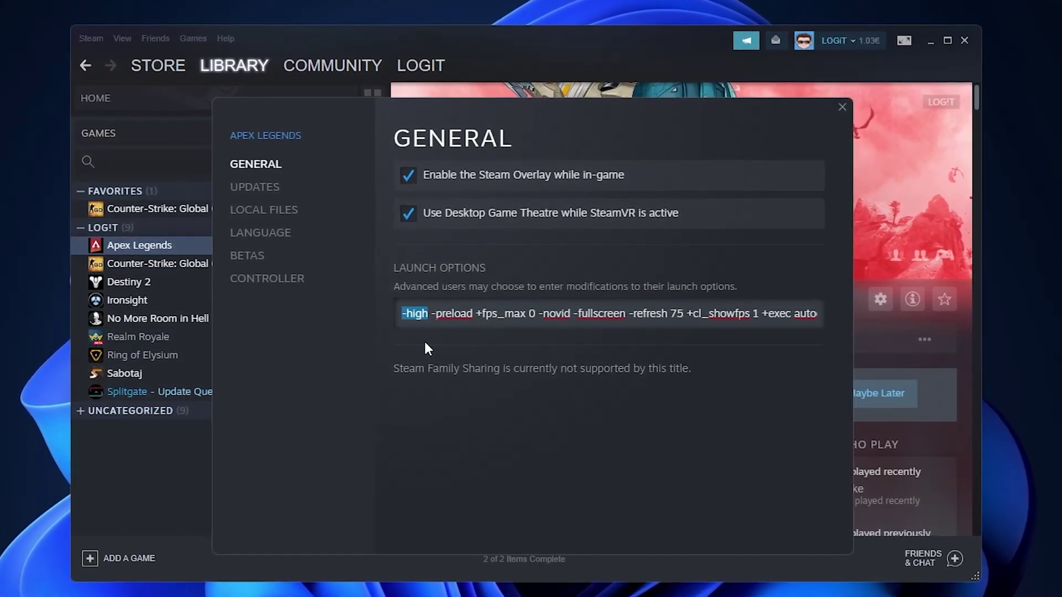
pyautogui.moveTo(429, 313); pyautogui.dragTo(473, 313)
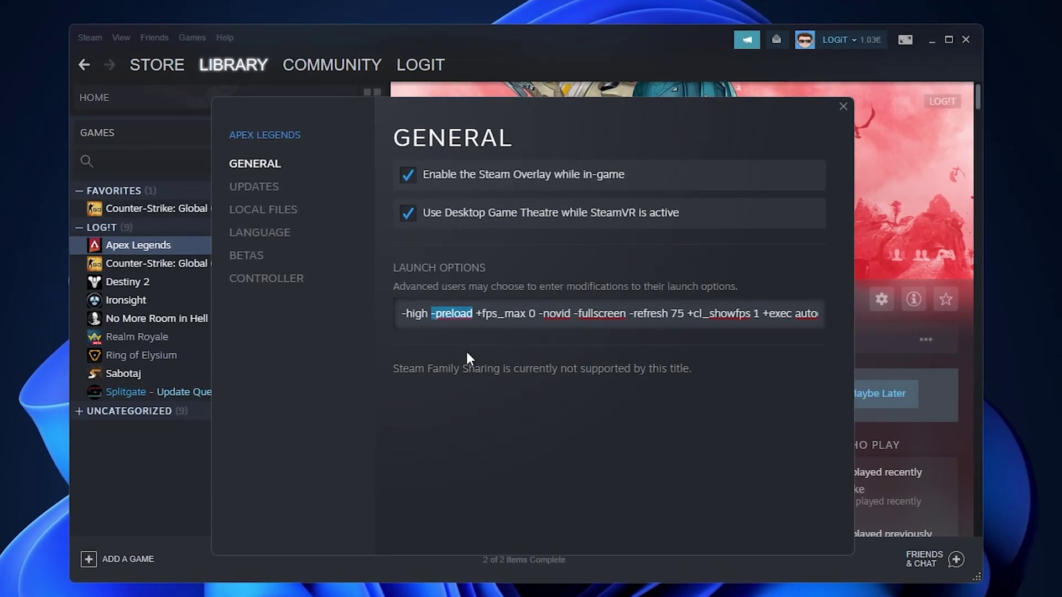
# - Highlight the +fps_max 0, -novid and -fullscreen launch options
pyautogui.moveTo(474, 314); pyautogui.dragTo(742, 348)
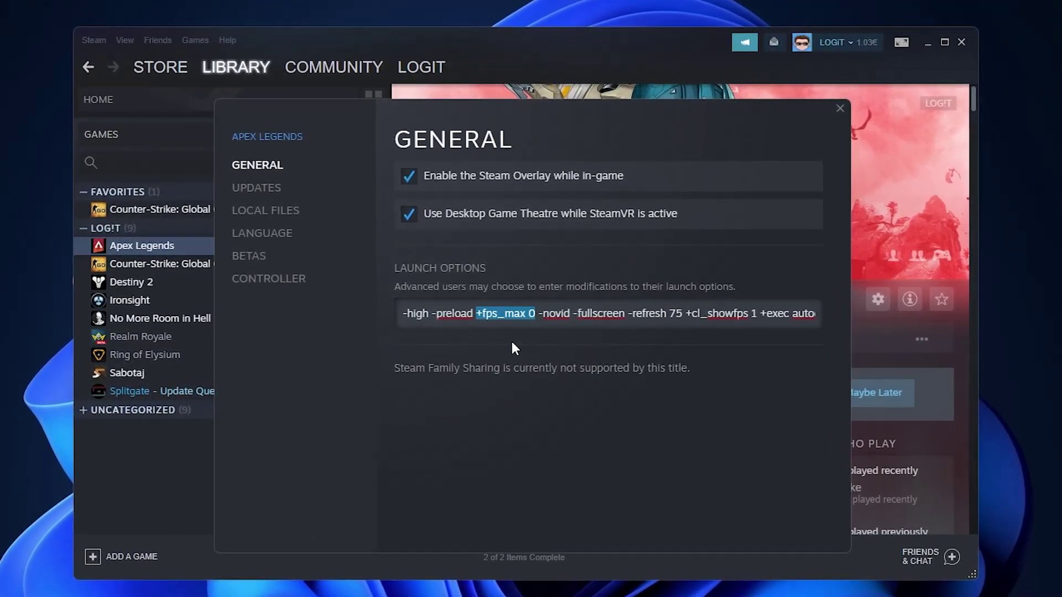
pyautogui.moveTo(539, 313); pyautogui.dragTo(571, 314)
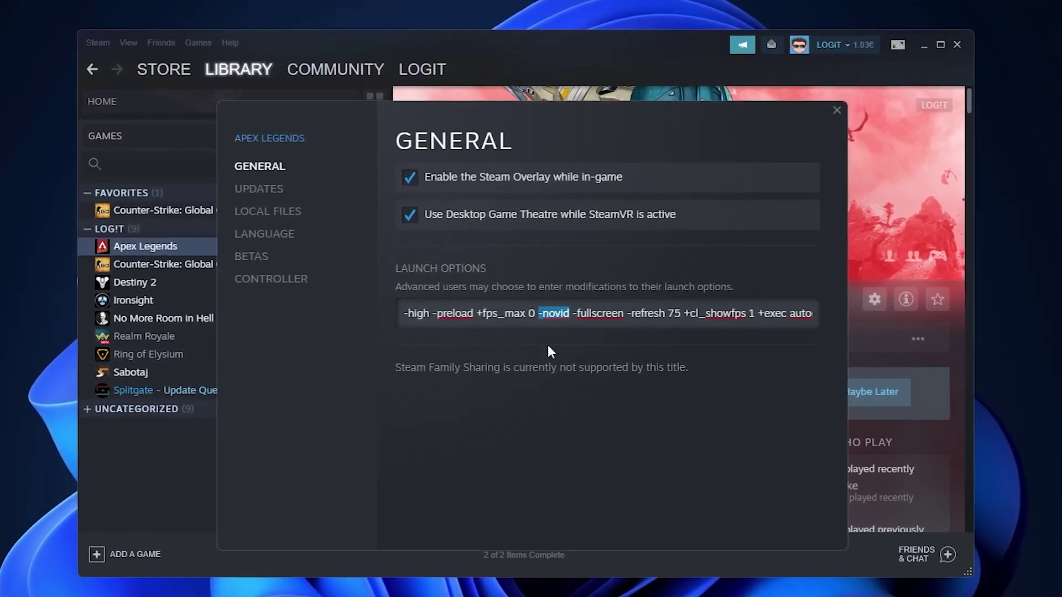
pyautogui.moveTo(573, 314); pyautogui.dragTo(614, 313)
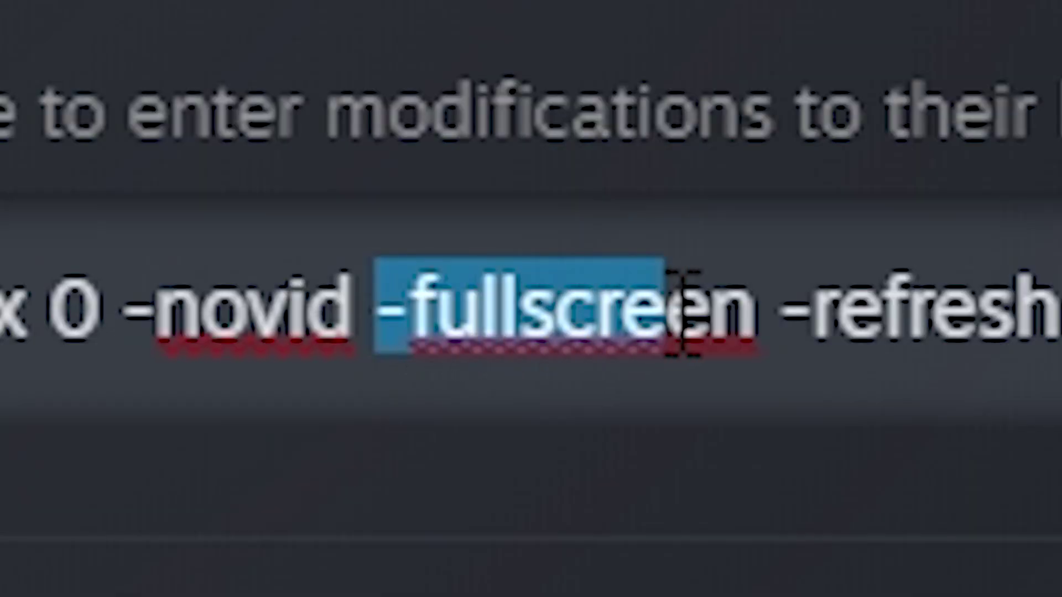
pyautogui.moveTo(683, 312); pyautogui.dragTo(758, 314)
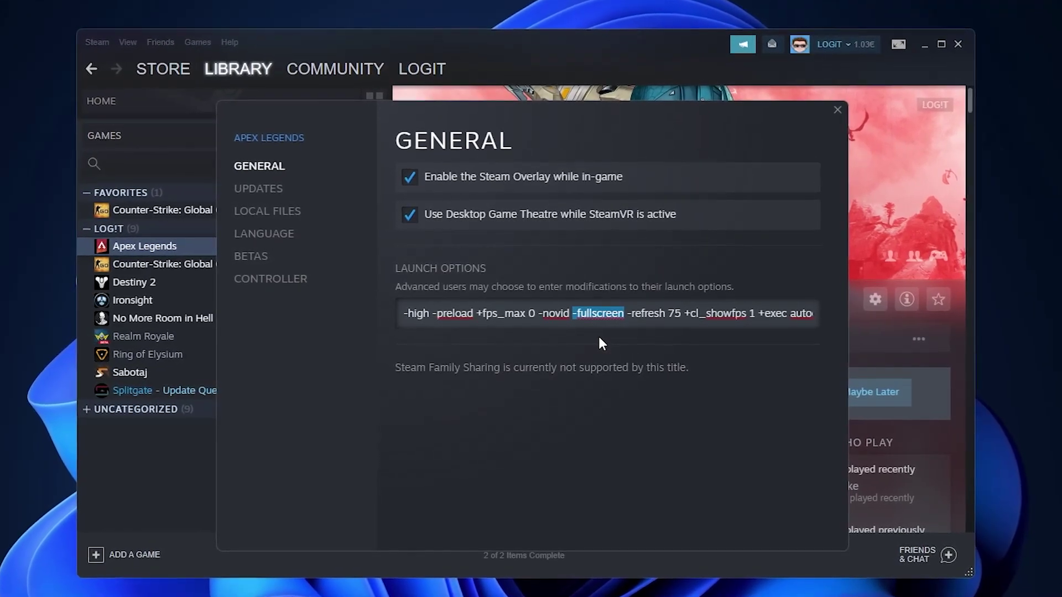
# - Highlight the -refresh 75, +cl_showfps 1, +exec autoexec and -dxlevel 95 launch options
pyautogui.moveTo(629, 313); pyautogui.dragTo(688, 313)
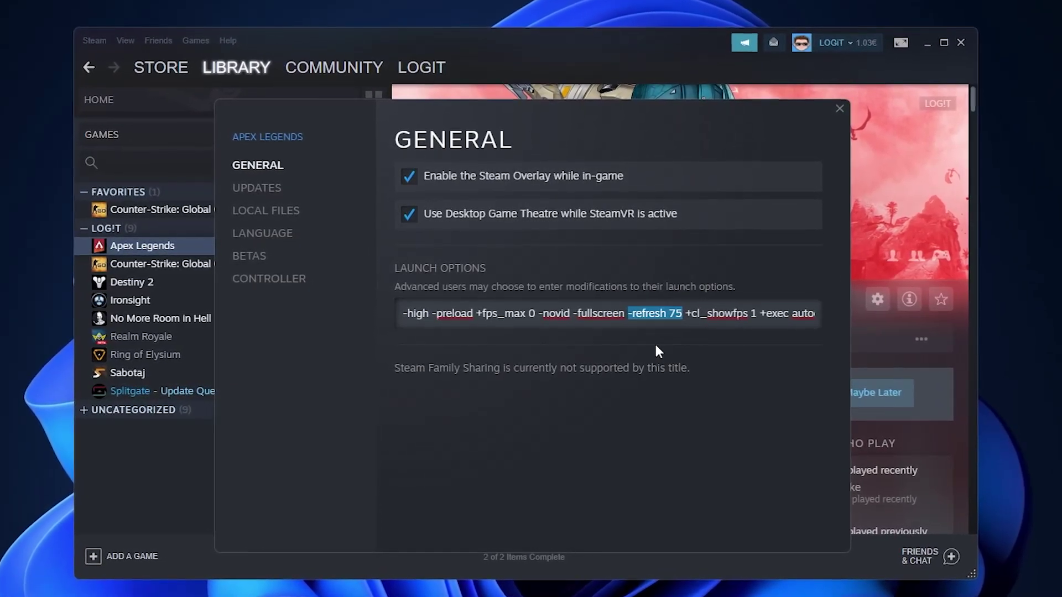
pyautogui.moveTo(689, 314); pyautogui.dragTo(762, 313)
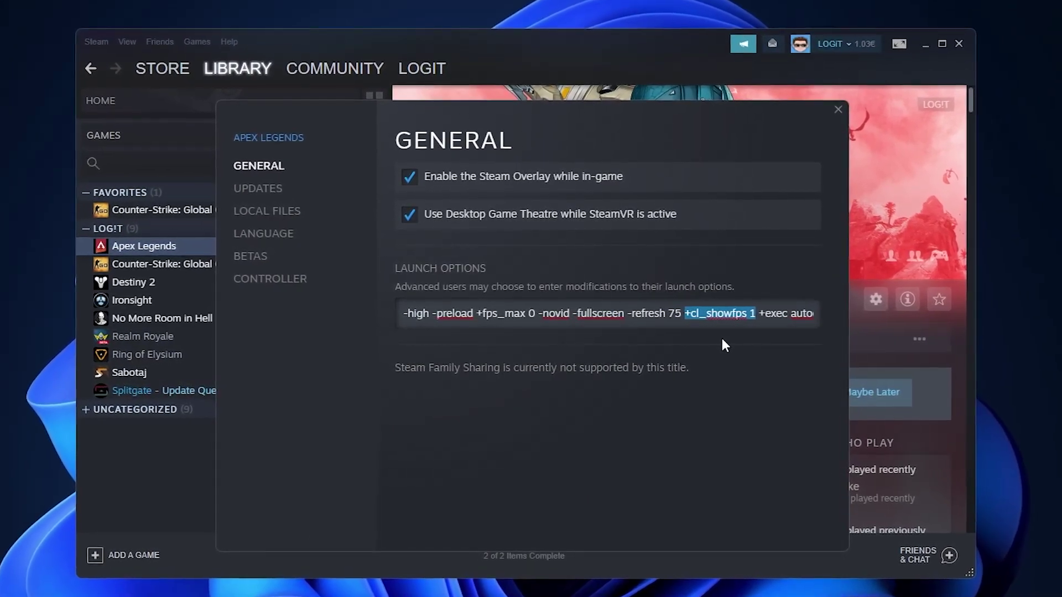
pyautogui.moveTo(764, 313); pyautogui.dragTo(824, 314)
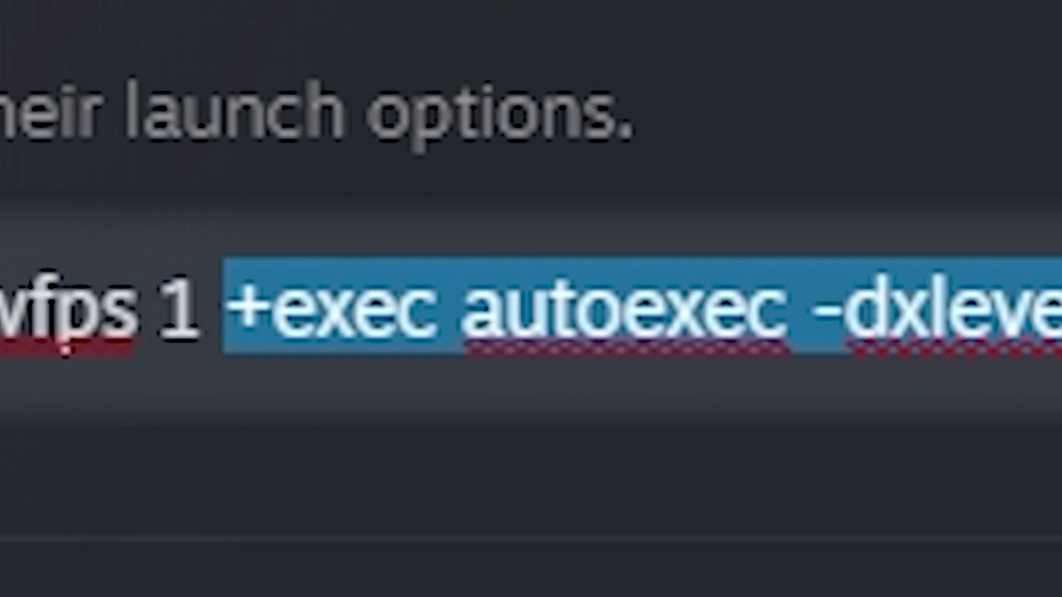
pyautogui.moveTo(1061, 337); pyautogui.dragTo(799, 332)
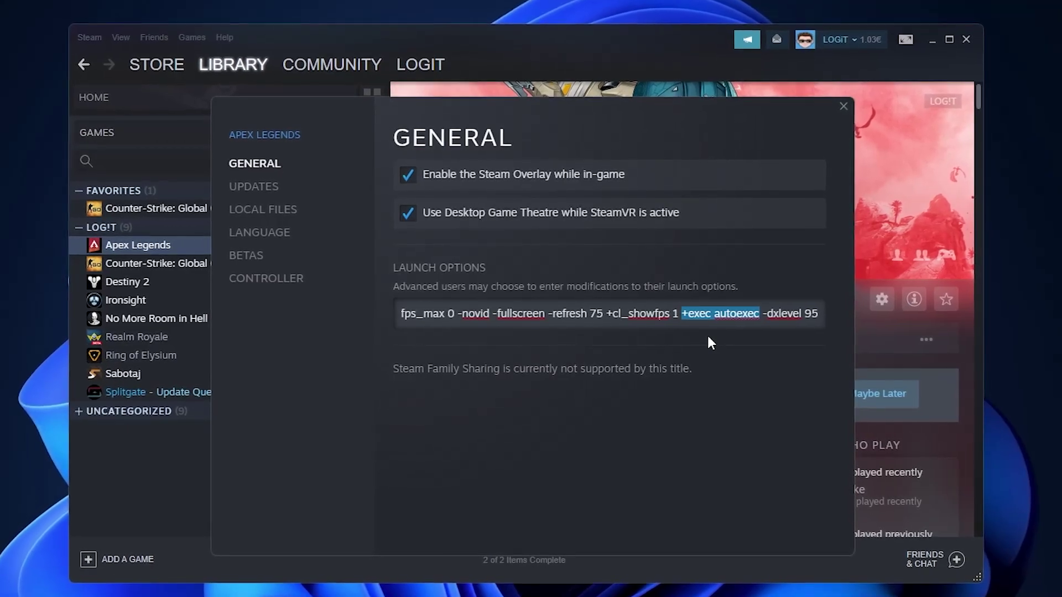
pyautogui.moveTo(762, 313); pyautogui.dragTo(820, 313)
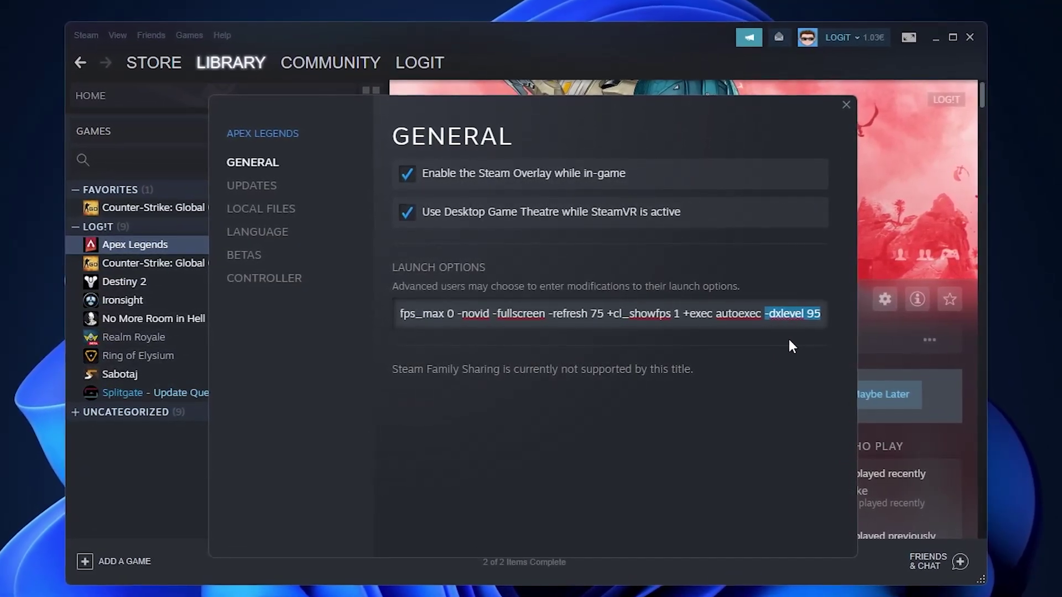
# - Browse to the Apex Legends install folder from Local Files and close the properties window
pyautogui.click(711, 298)
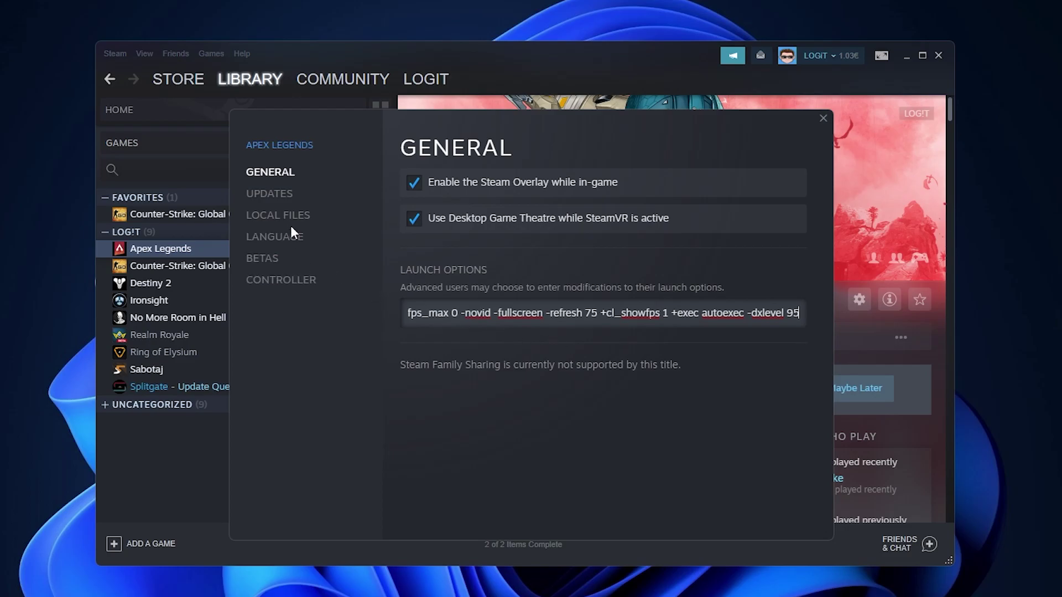
pyautogui.click(272, 215)
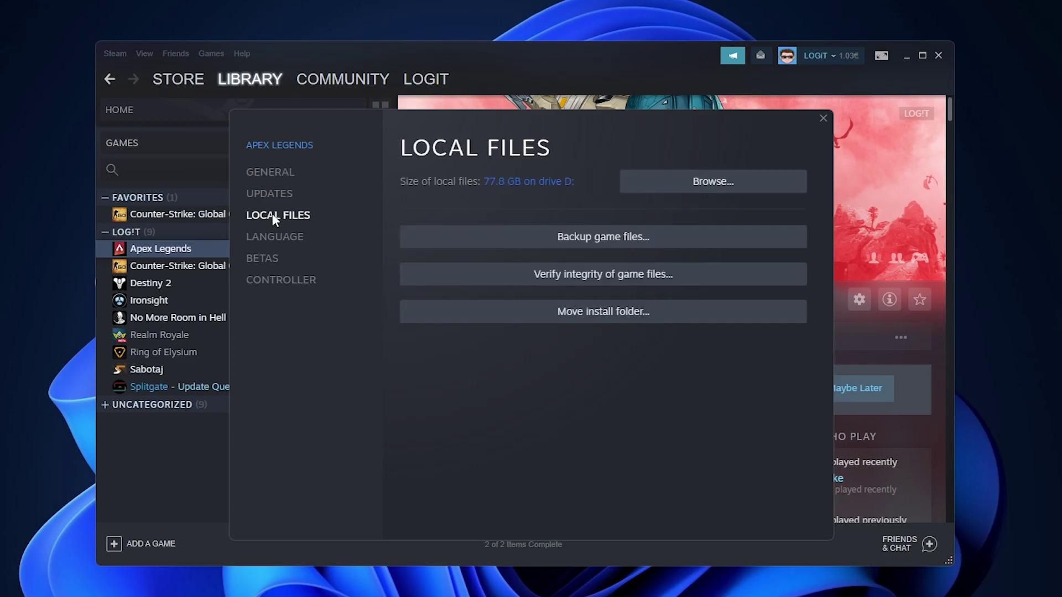
pyautogui.click(713, 182)
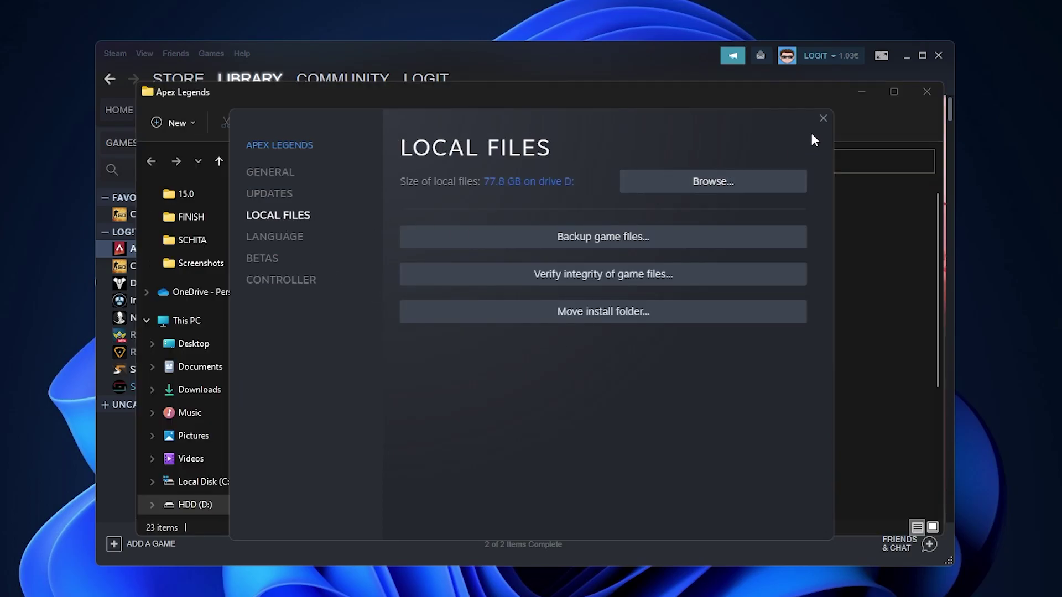
pyautogui.click(823, 119)
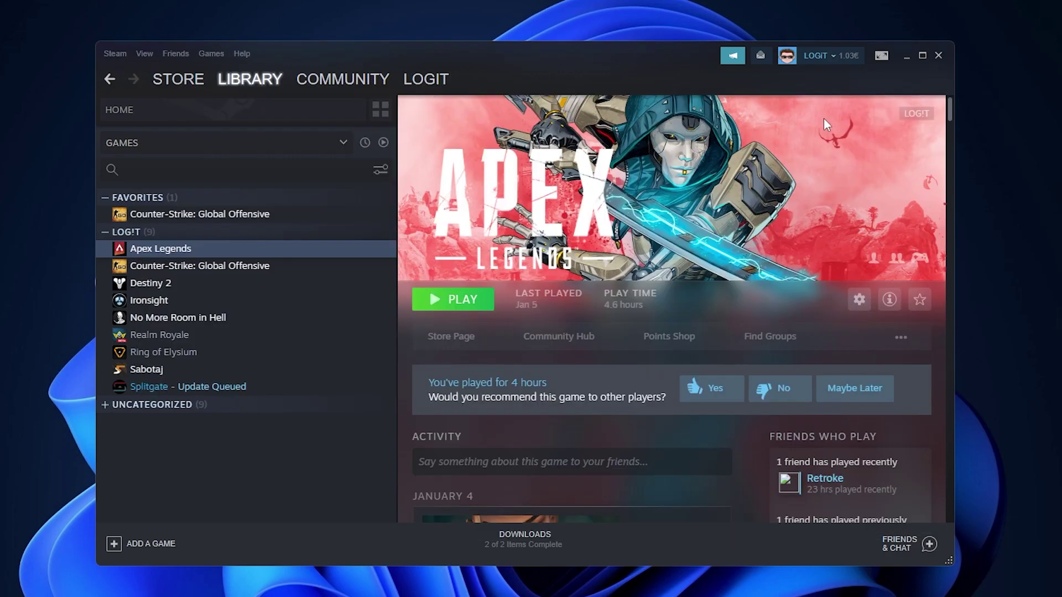
# - Open the Compatibility properties of r5apex in the Apex Legends folder
pyautogui.click(908, 56)
pyautogui.scroll(-3, 388, 347)
pyautogui.click(282, 465)
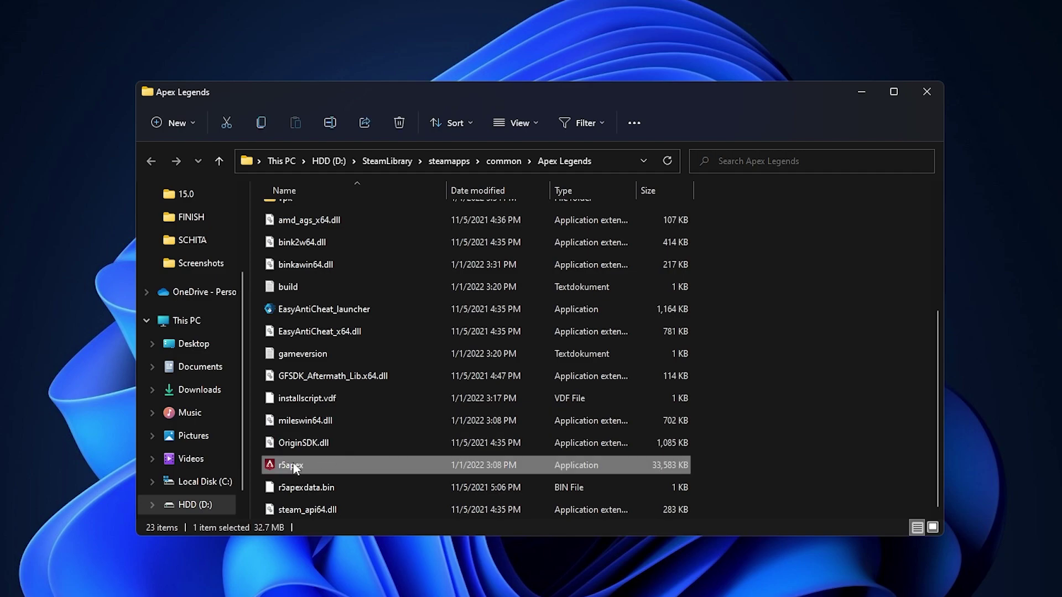
pyautogui.rightClick(297, 462)
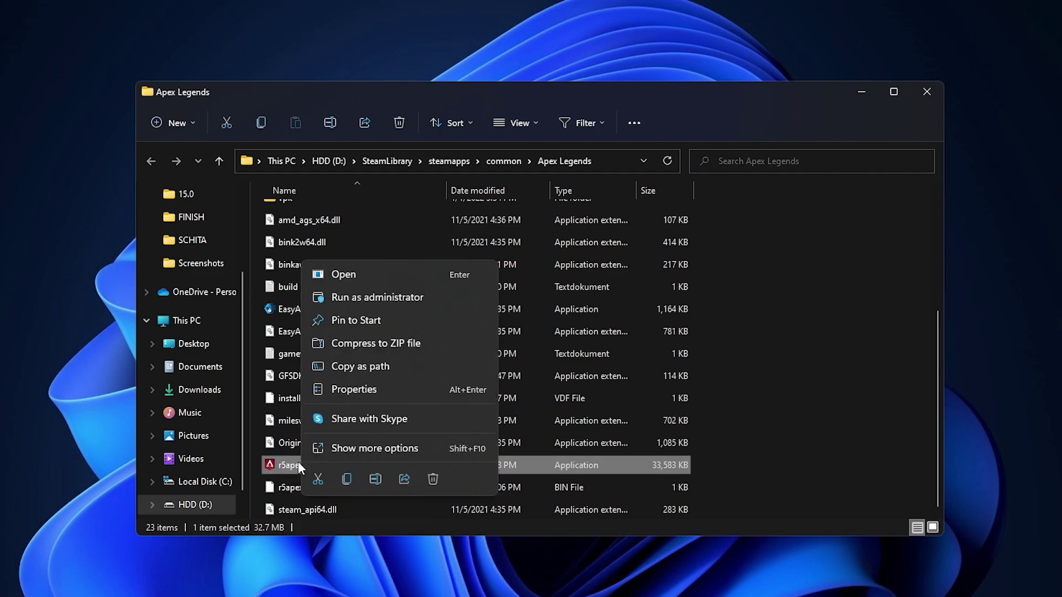
pyautogui.click(384, 449)
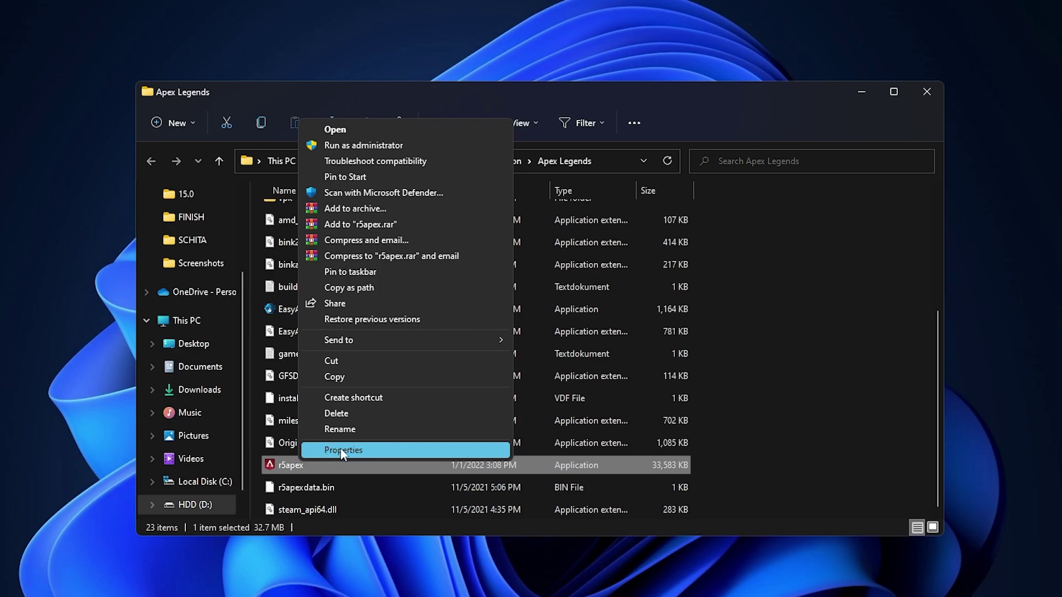
pyautogui.click(341, 451)
pyautogui.click(432, 234)
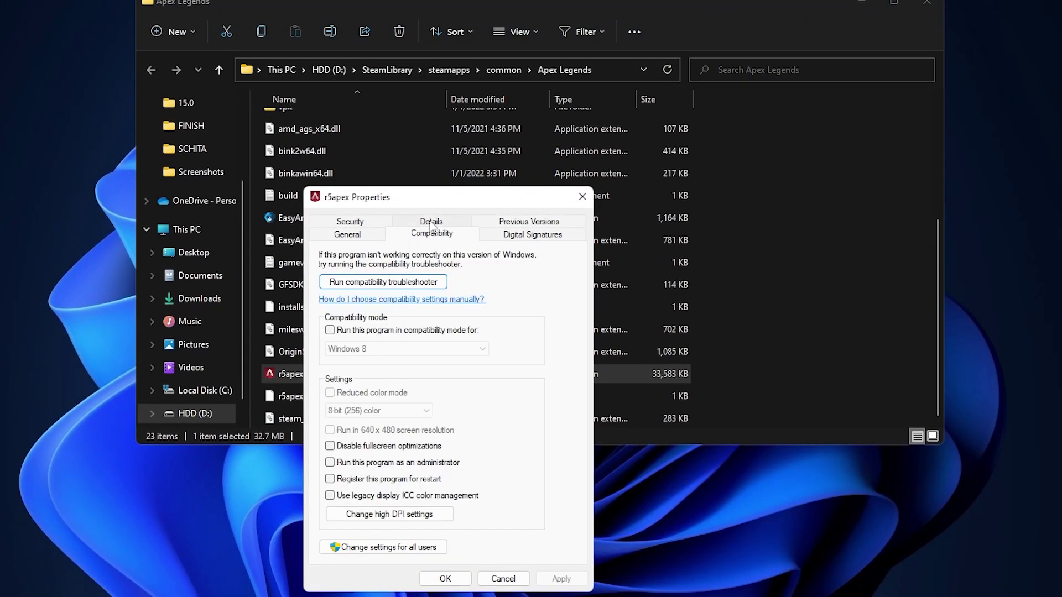
# - Disable fullscreen optimizations, override high DPI scaling by Application, and apply
pyautogui.click(342, 446)
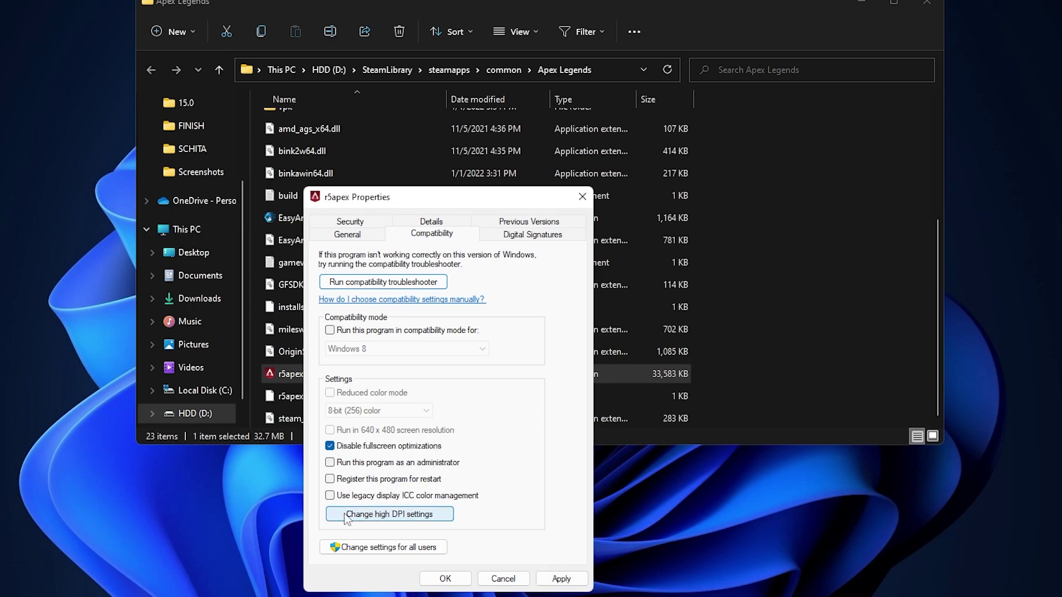
pyautogui.click(410, 516)
pyautogui.click(372, 473)
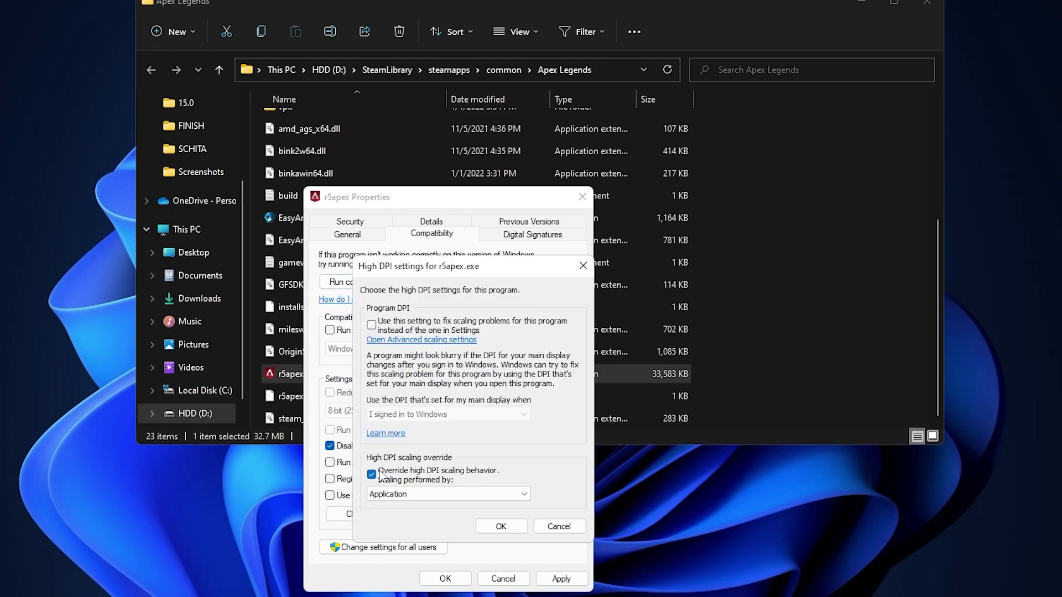
pyautogui.click(508, 526)
pyautogui.click(564, 579)
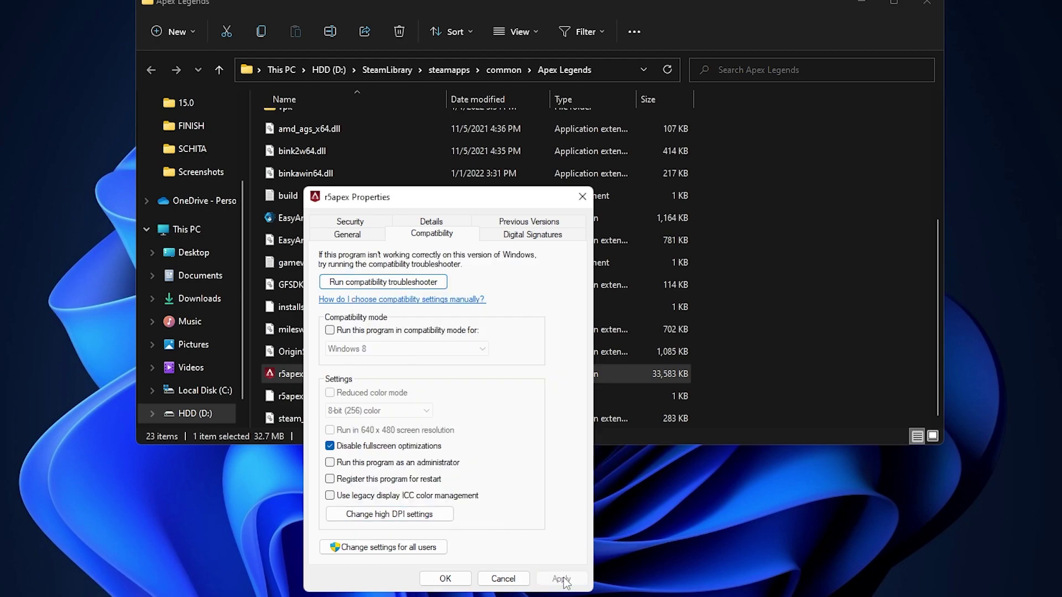
pyautogui.click(446, 579)
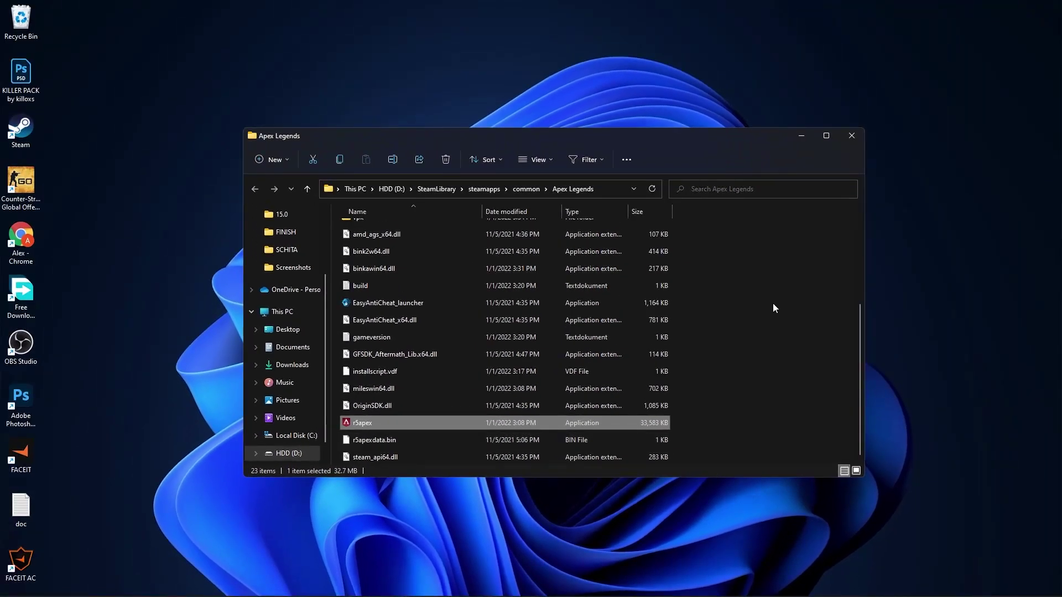
# - Launch Apex Legends from the Steam library and open its Video settings from the Game Menu
pyautogui.click(850, 136)
pyautogui.click(669, 583)
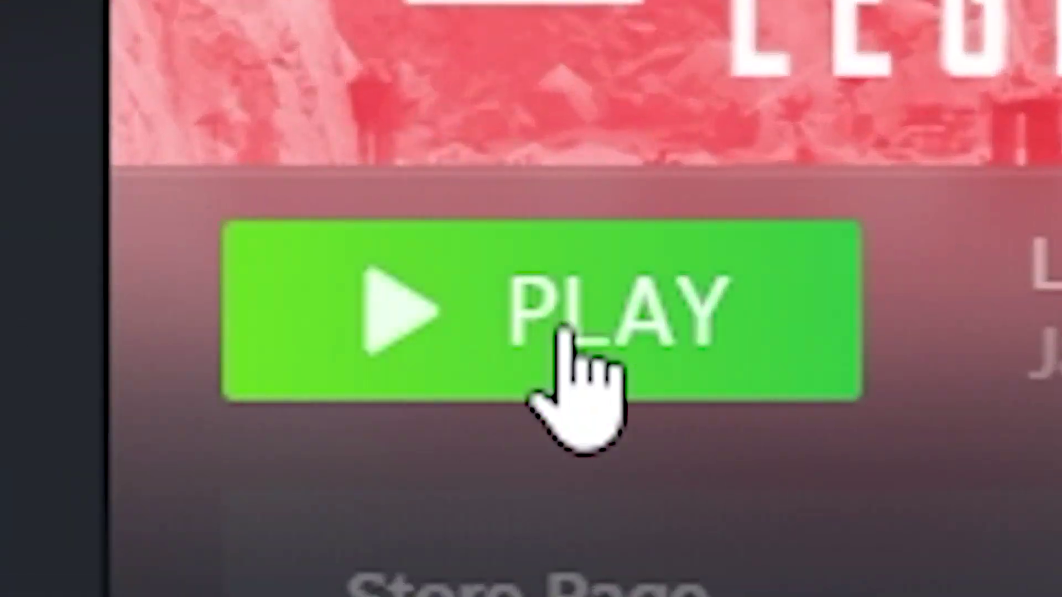
pyautogui.click(490, 296)
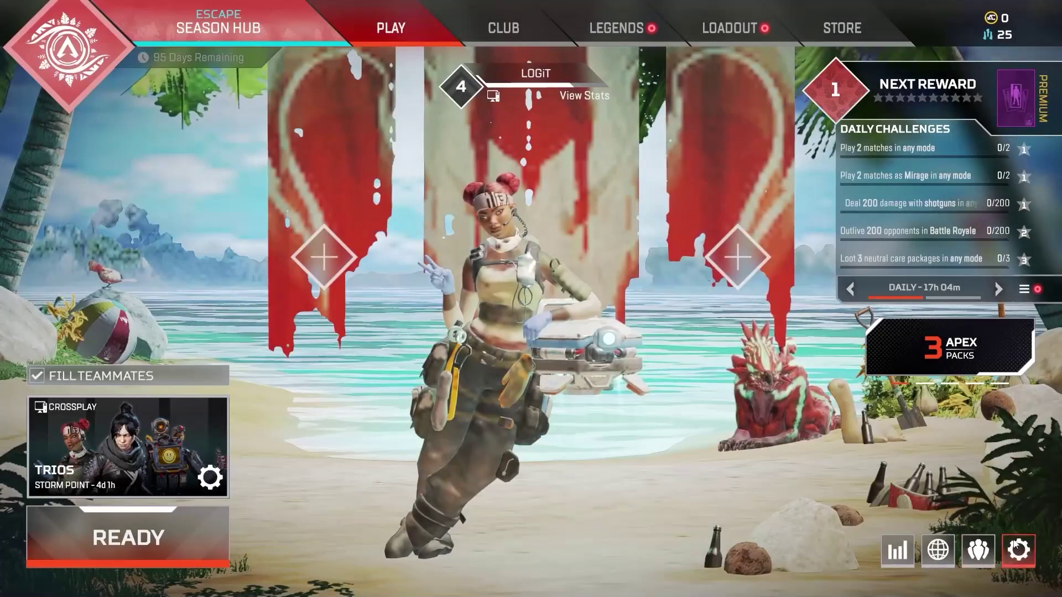
pyautogui.click(1018, 550)
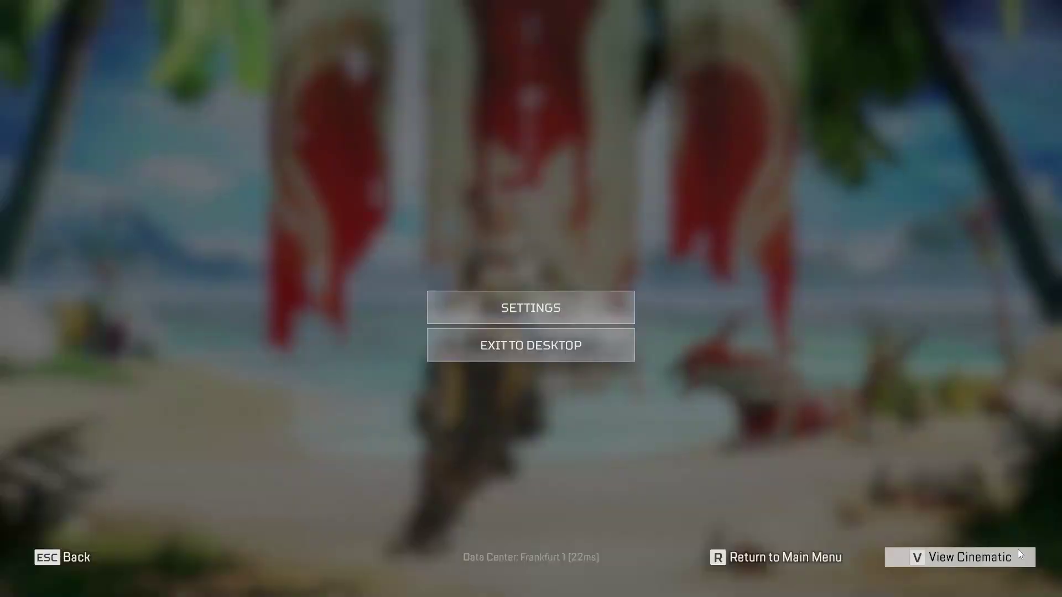
pyautogui.click(525, 308)
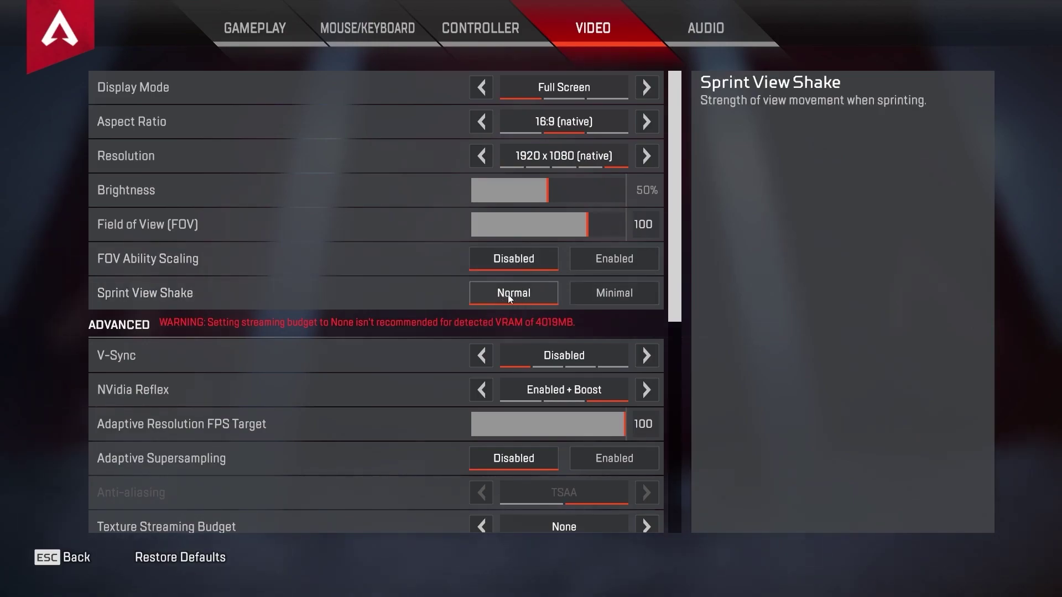
# - Set the advanced video options to low, with Impact Marks Disabled
pyautogui.scroll(-5, 507, 294)
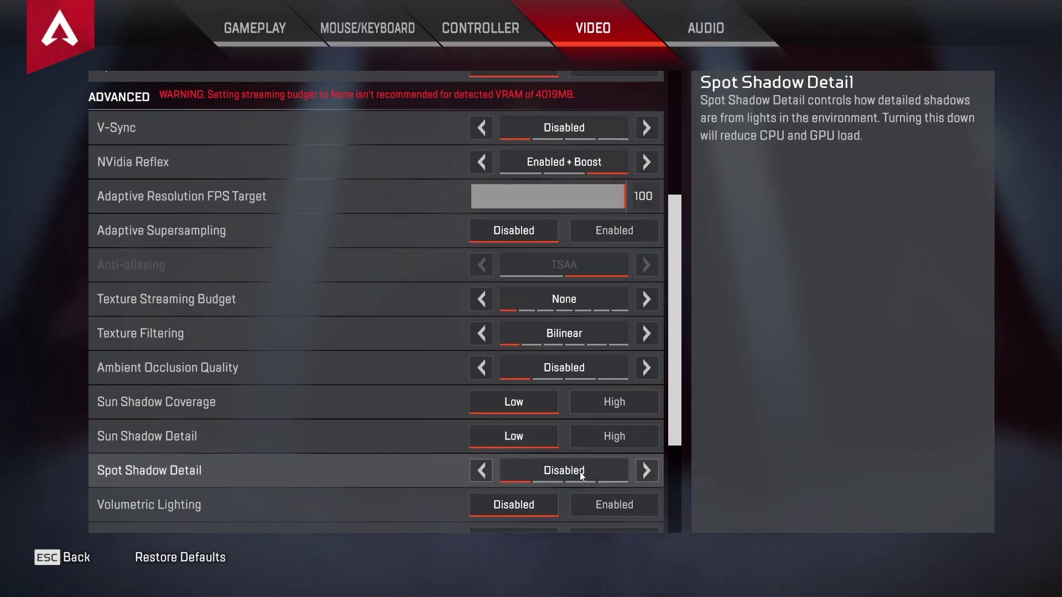
pyautogui.moveTo(671, 339); pyautogui.dragTo(682, 431)
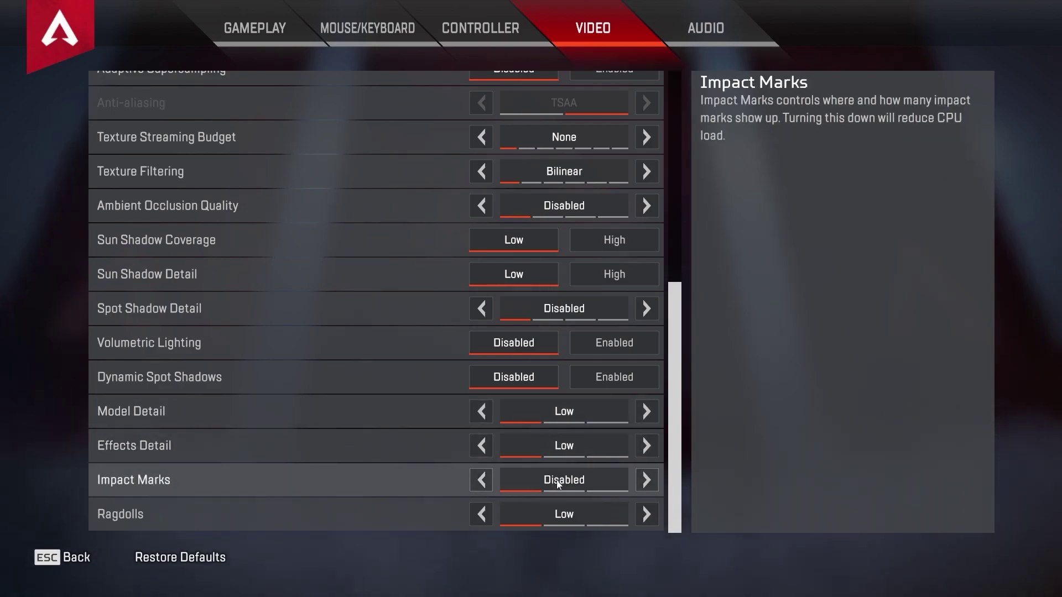
pyautogui.click(526, 486)
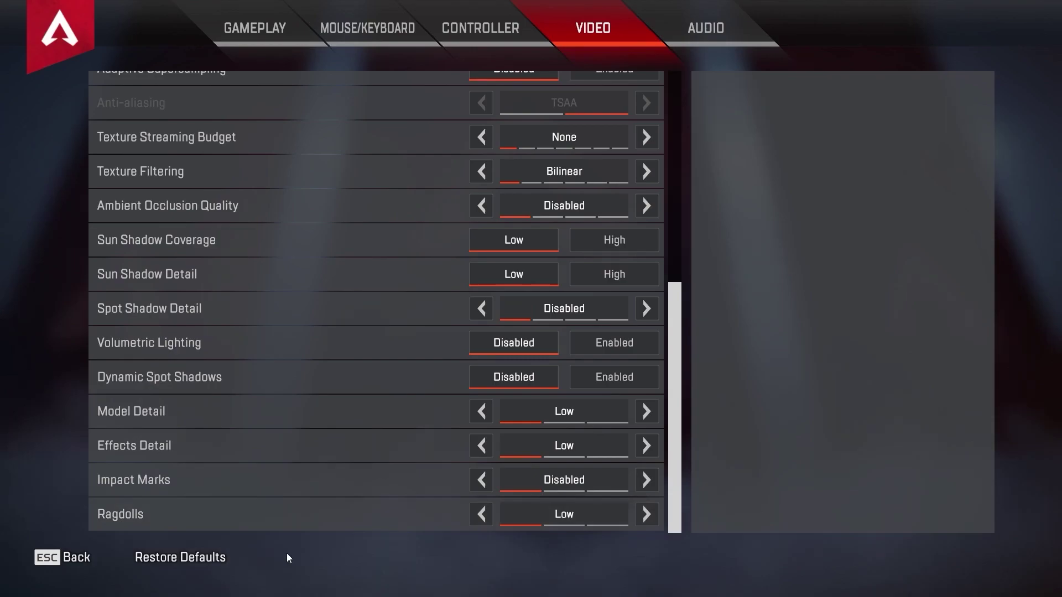
# - Exit Apex Legends to the Windows desktop
pyautogui.click(75, 556)
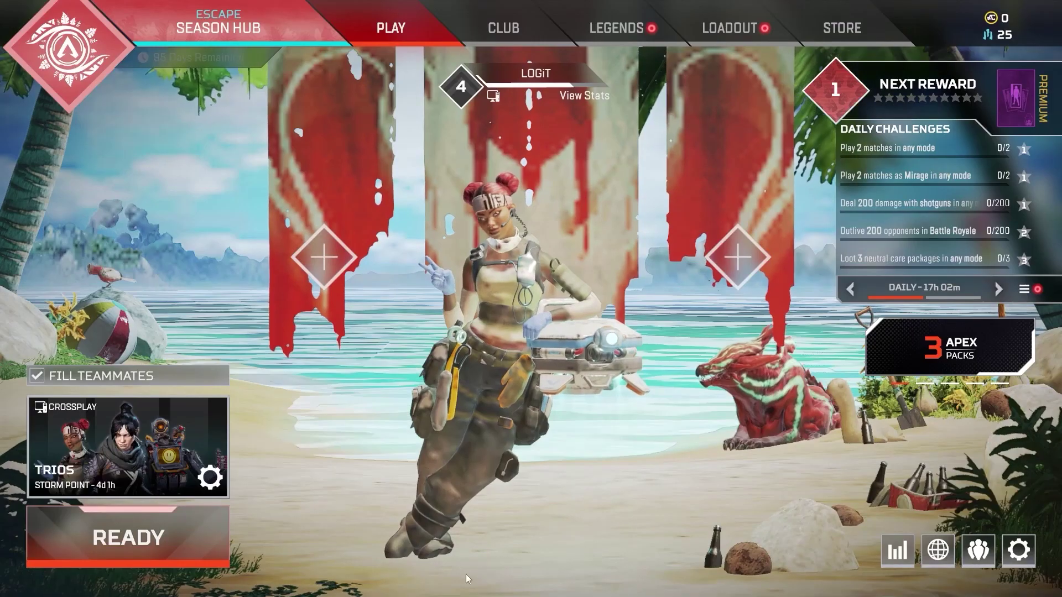
pyautogui.click(1019, 550)
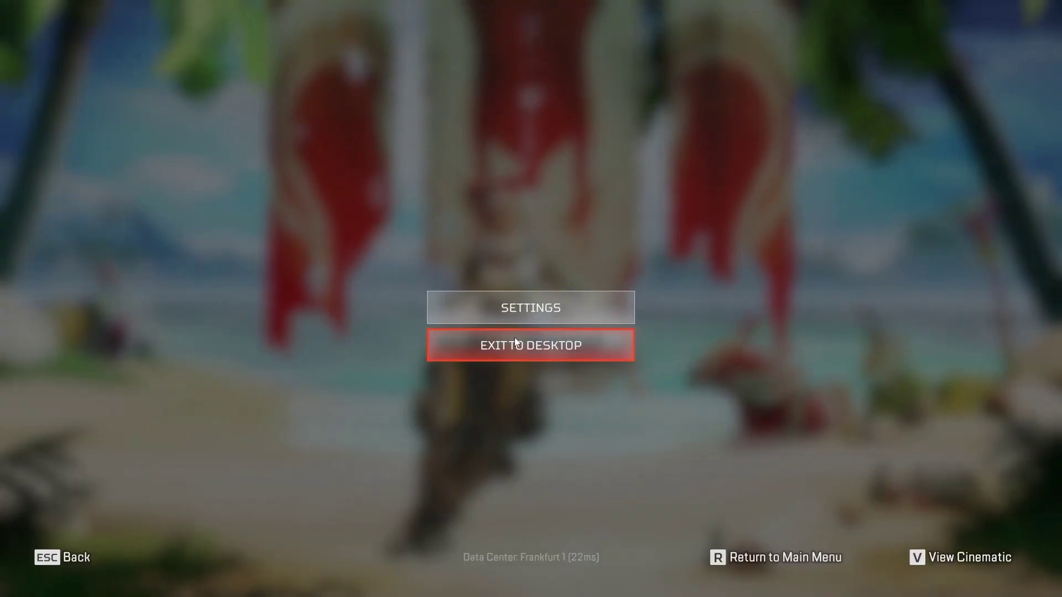
pyautogui.click(537, 345)
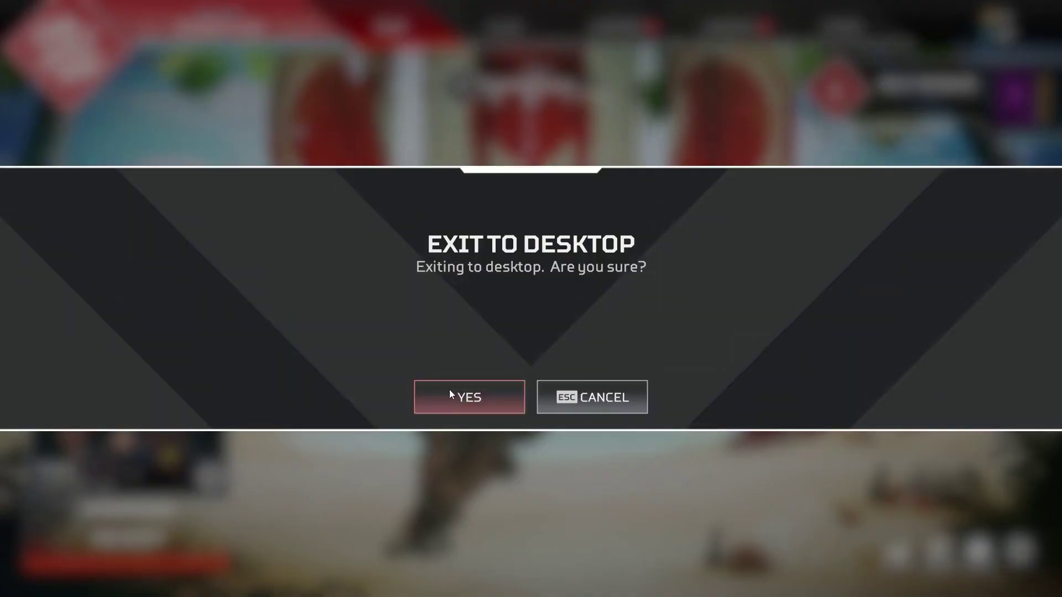
pyautogui.click(469, 397)
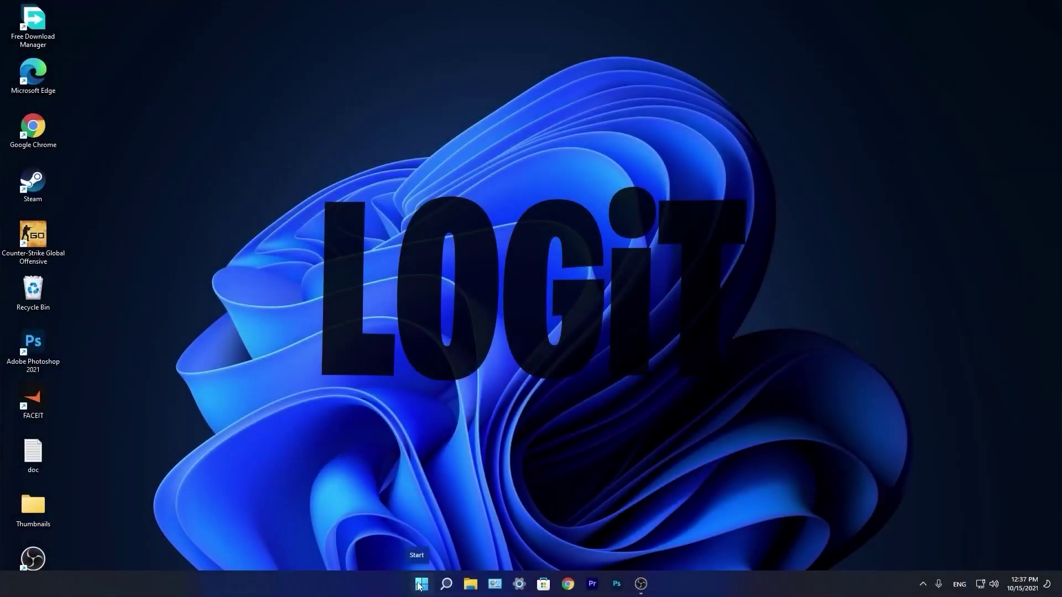
# - Check in Windows Settings that Windows Update reports the system up to date
pyautogui.click(422, 585)
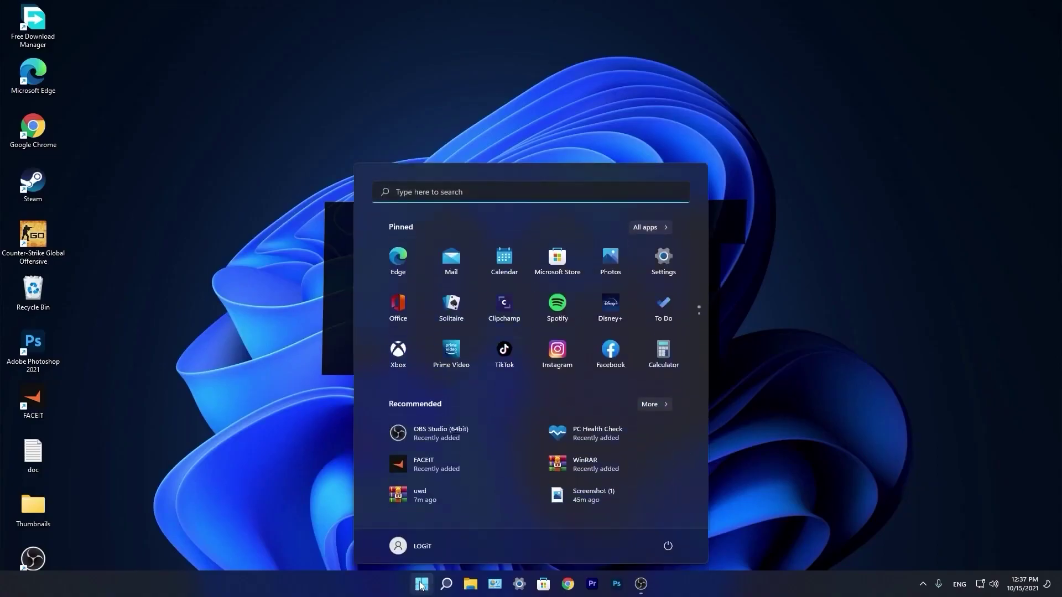
pyautogui.click(671, 257)
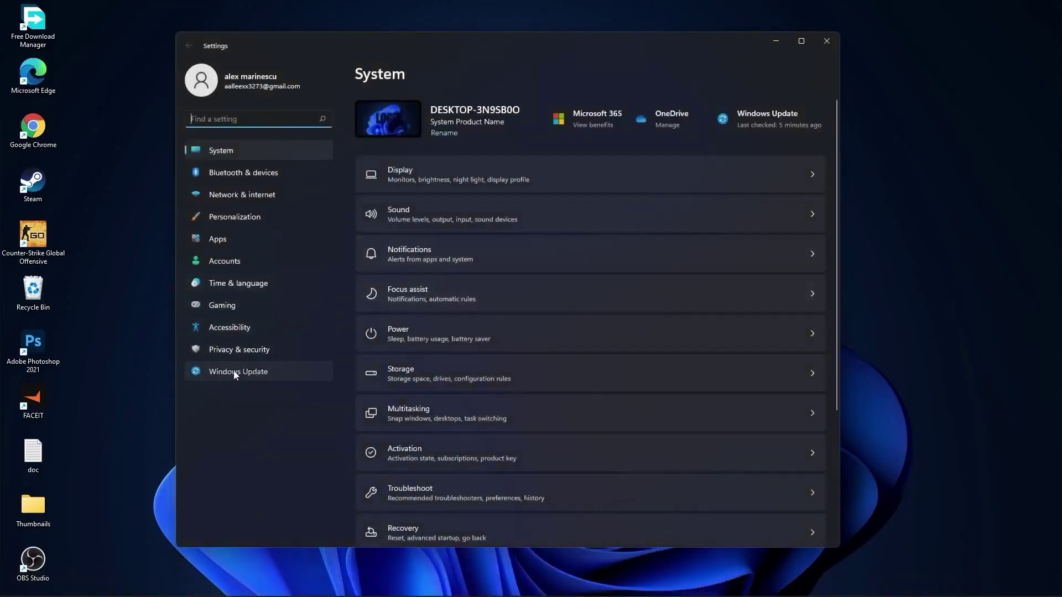
pyautogui.click(235, 373)
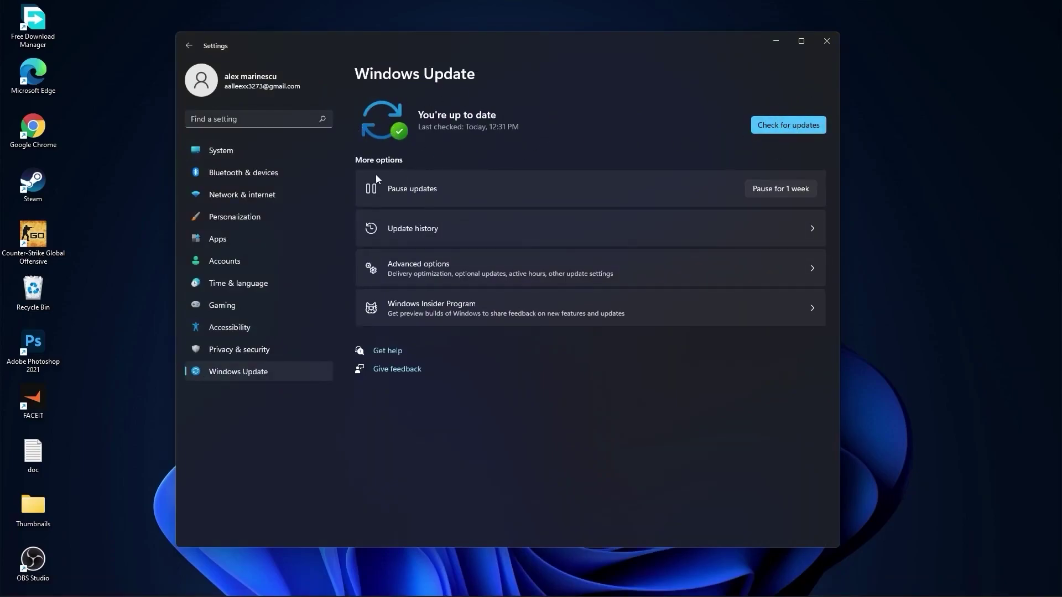
# - Bring up the refresh rate choices in Advanced display for the KG271 monitor
pyautogui.click(251, 150)
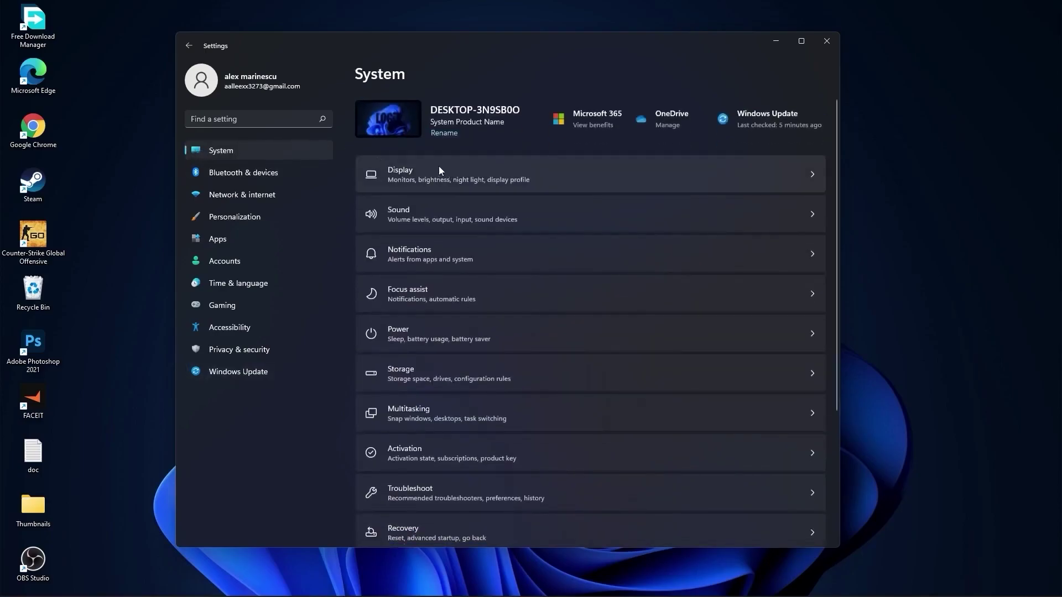
pyautogui.click(416, 171)
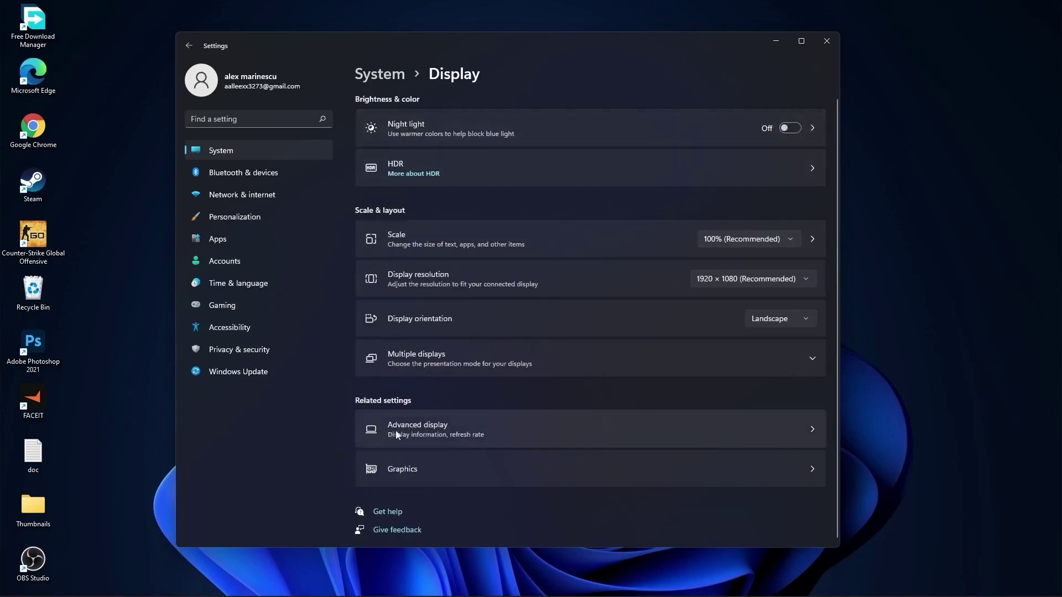
pyautogui.click(419, 429)
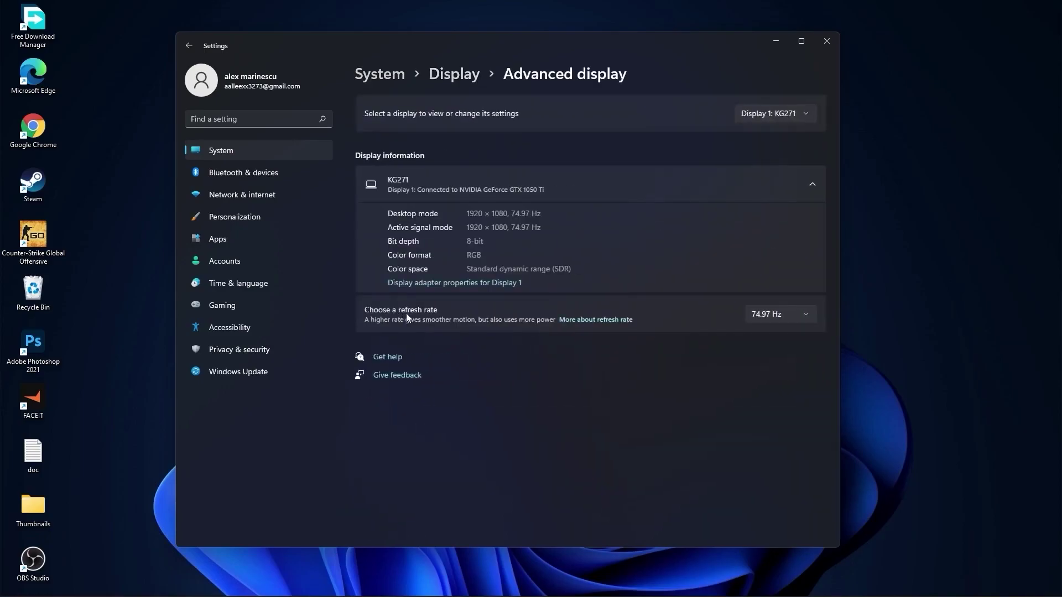
pyautogui.click(783, 315)
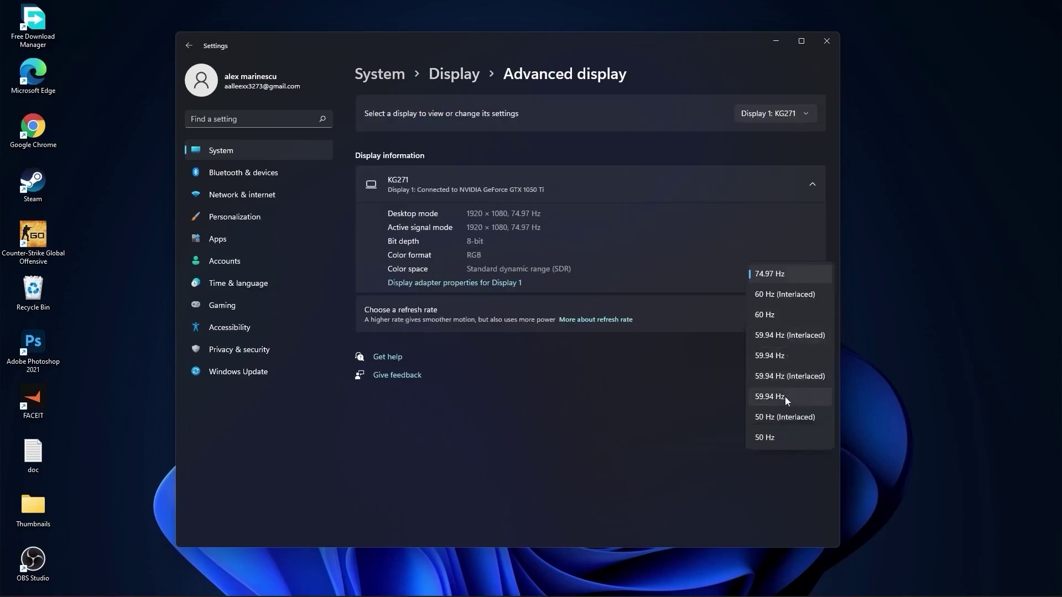
# - Keep the refresh rate at 74.97 Hz and review the notification settings
pyautogui.click(766, 273)
pyautogui.click(374, 76)
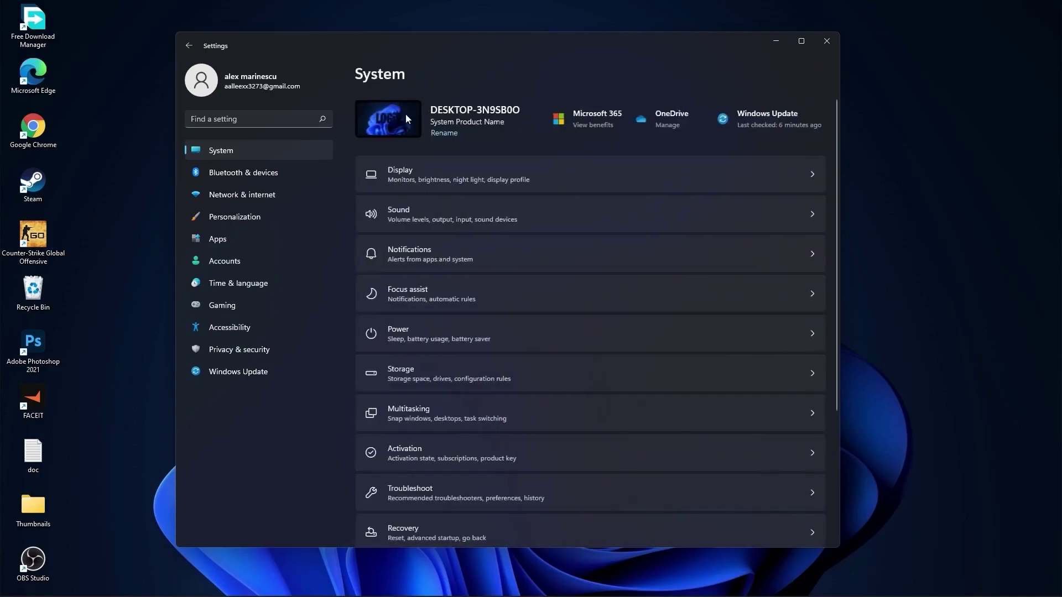
pyautogui.click(413, 254)
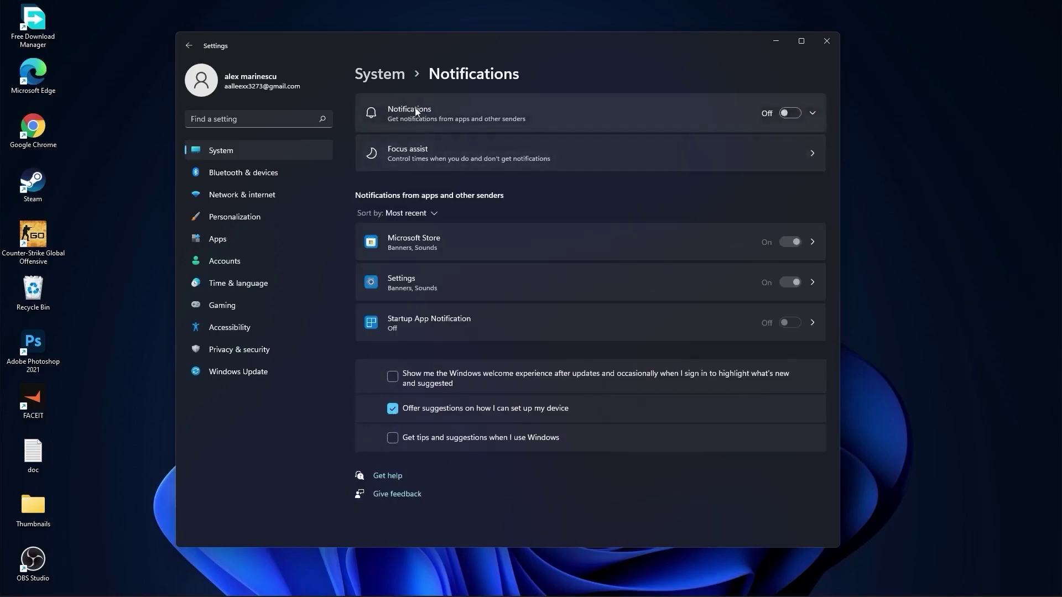
pyautogui.click(380, 73)
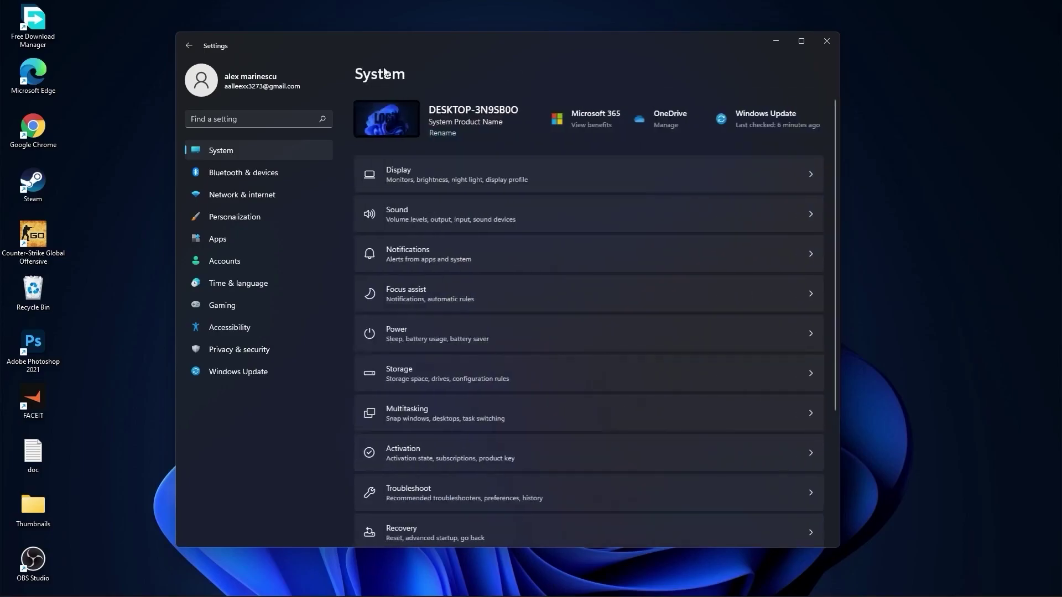
# - Turn Focus assist off
pyautogui.click(404, 290)
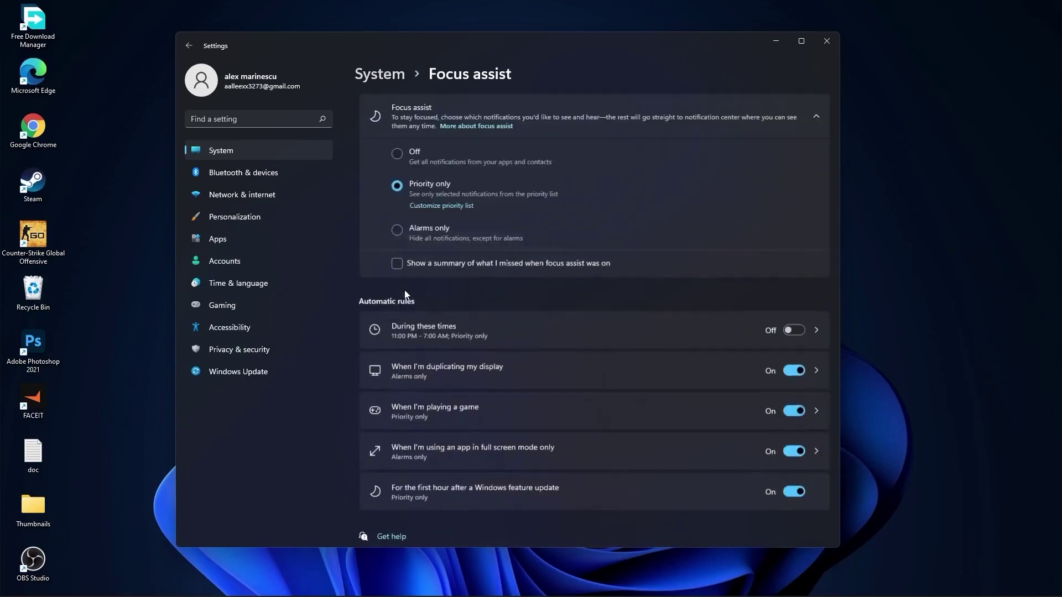
pyautogui.click(393, 155)
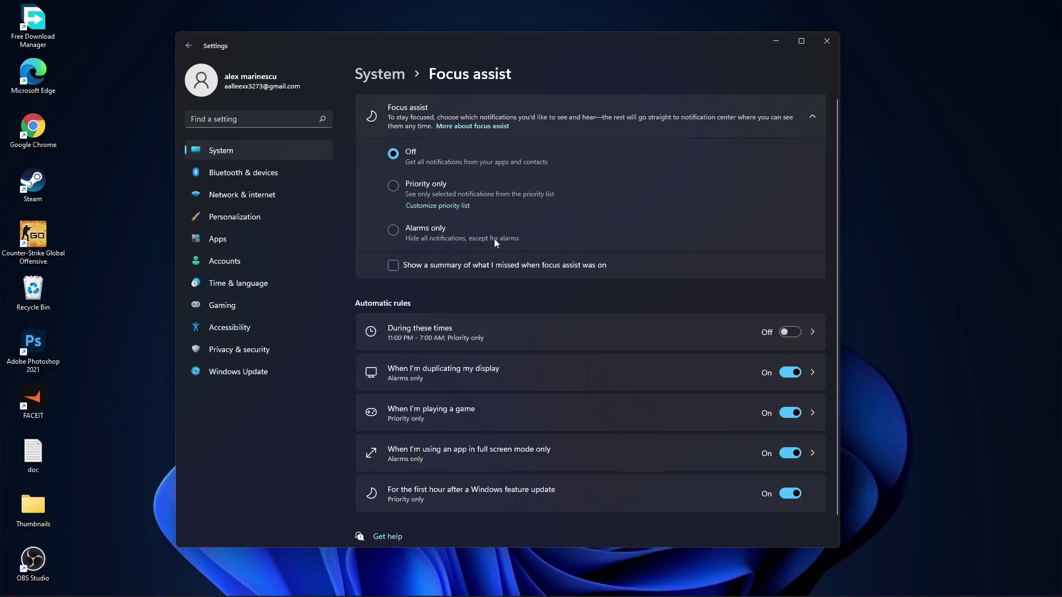
pyautogui.click(388, 81)
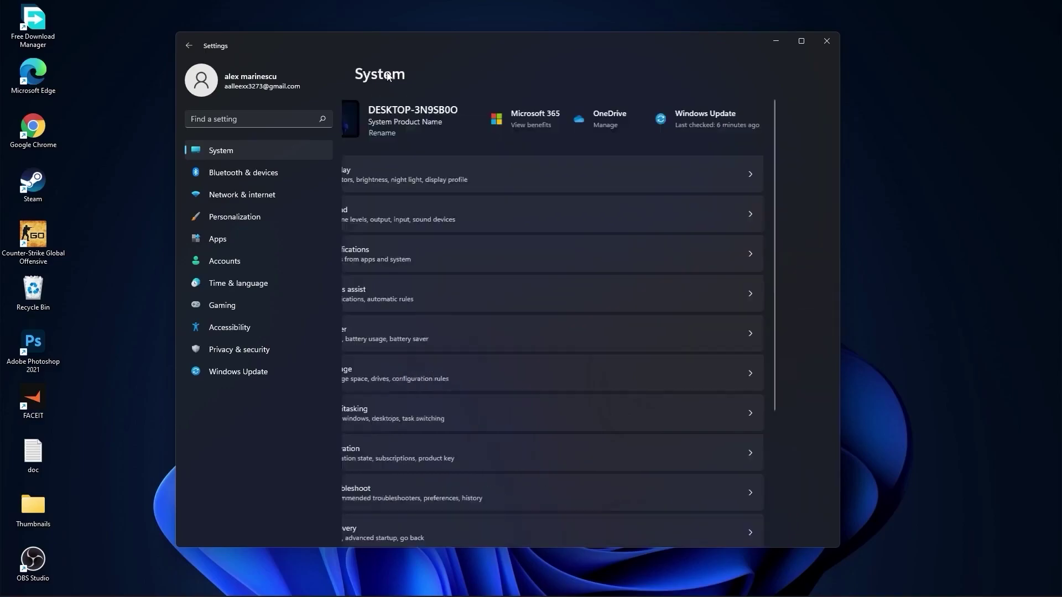
# - Keep Power mode at Best performance and return to the System page
pyautogui.click(410, 336)
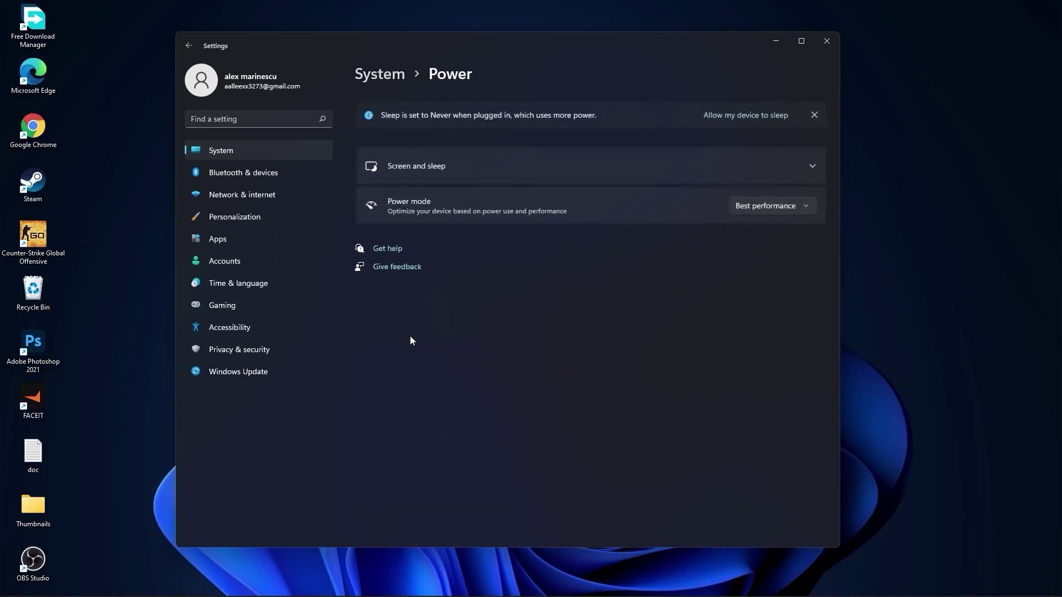
pyautogui.click(761, 203)
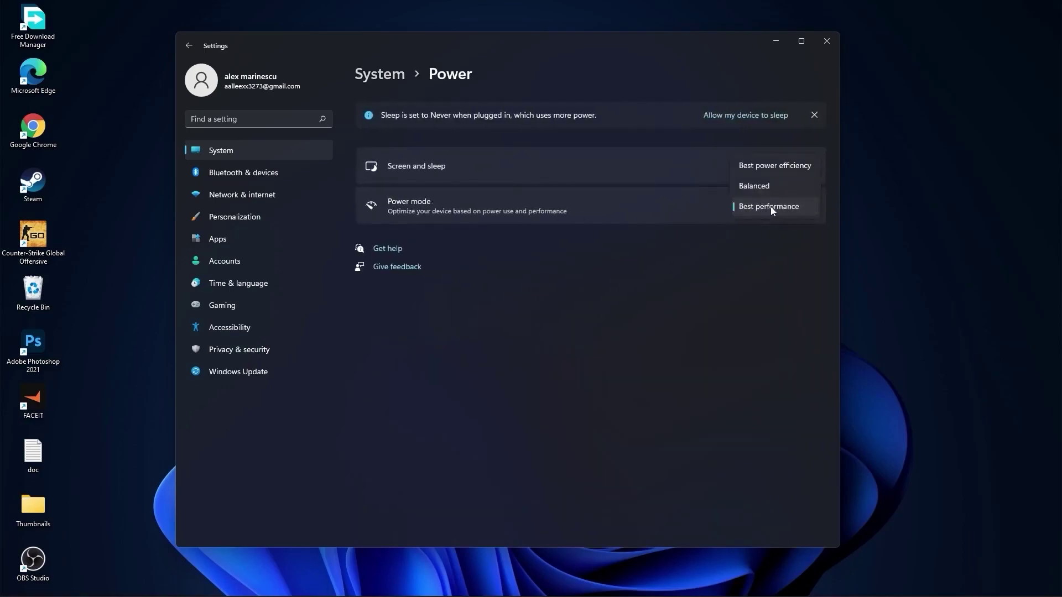
pyautogui.click(771, 206)
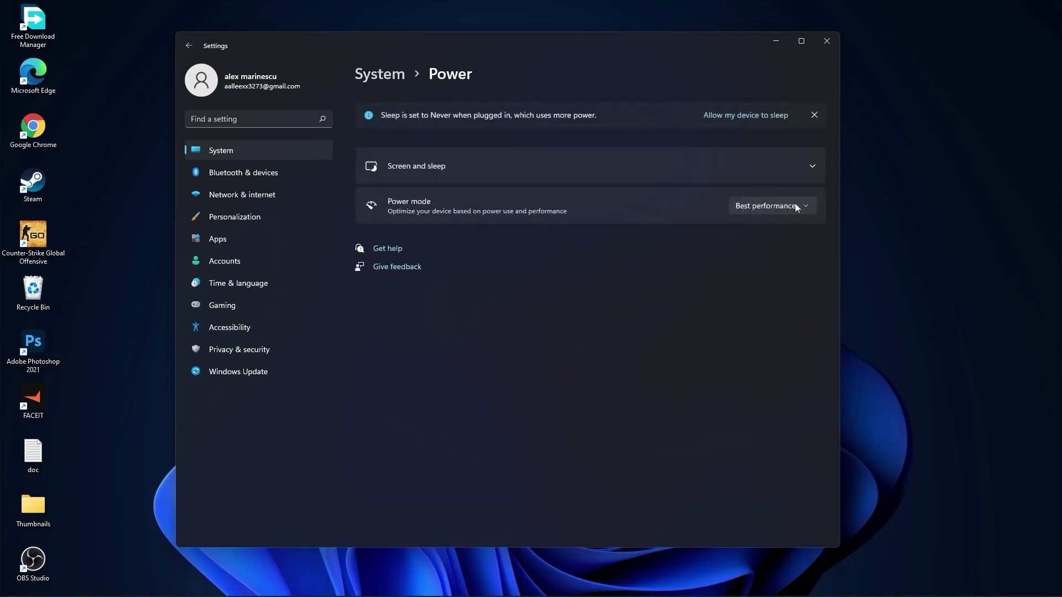
pyautogui.click(376, 75)
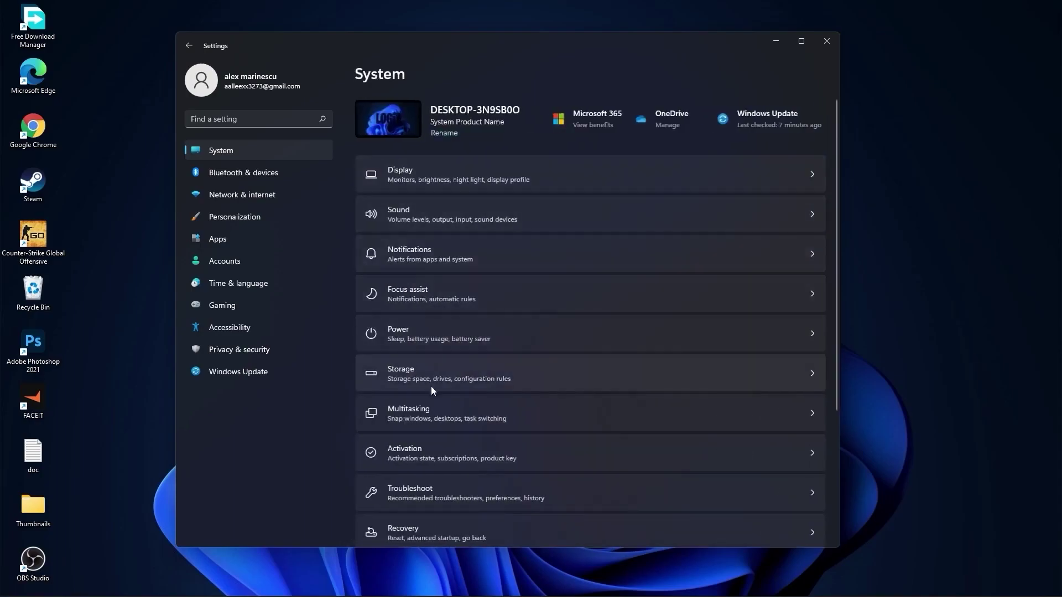
# - Clean up Downloads and previous Windows installations (45.3 GB) via Storage cleanup recommendations
pyautogui.click(410, 372)
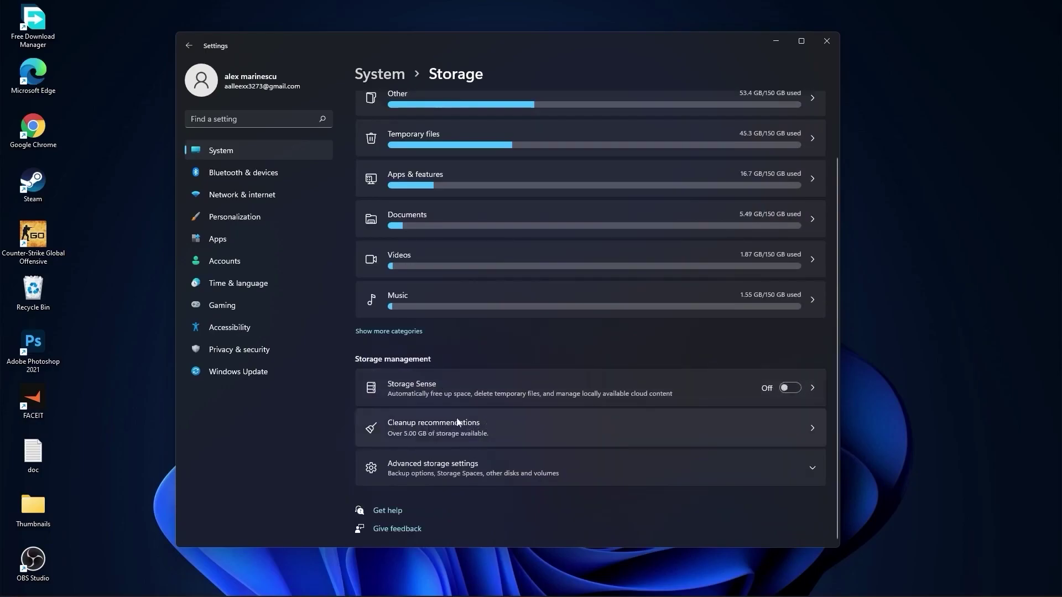
pyautogui.click(432, 424)
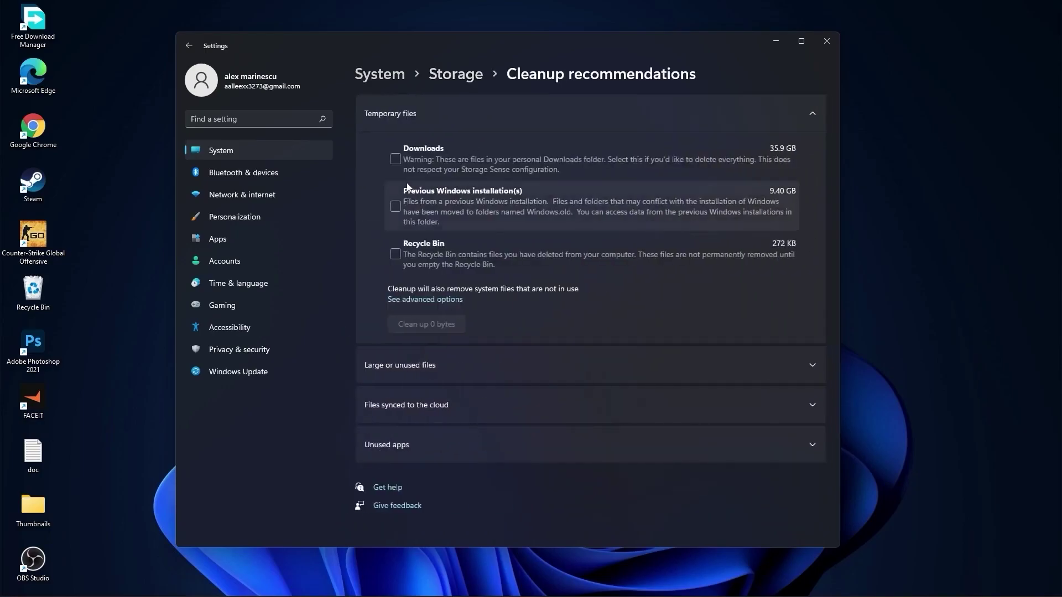
pyautogui.click(396, 158)
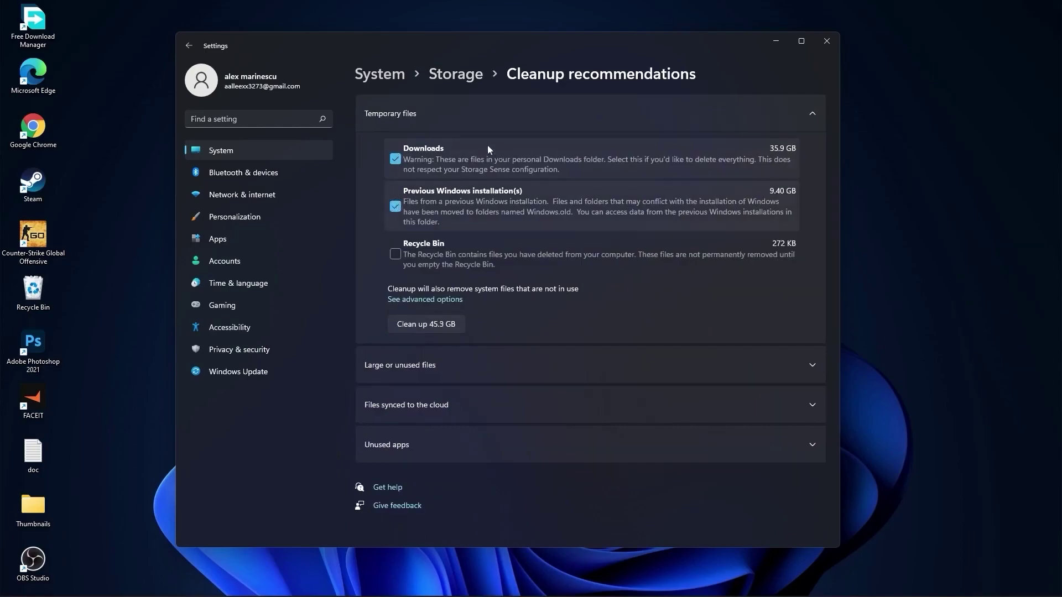
pyautogui.click(427, 324)
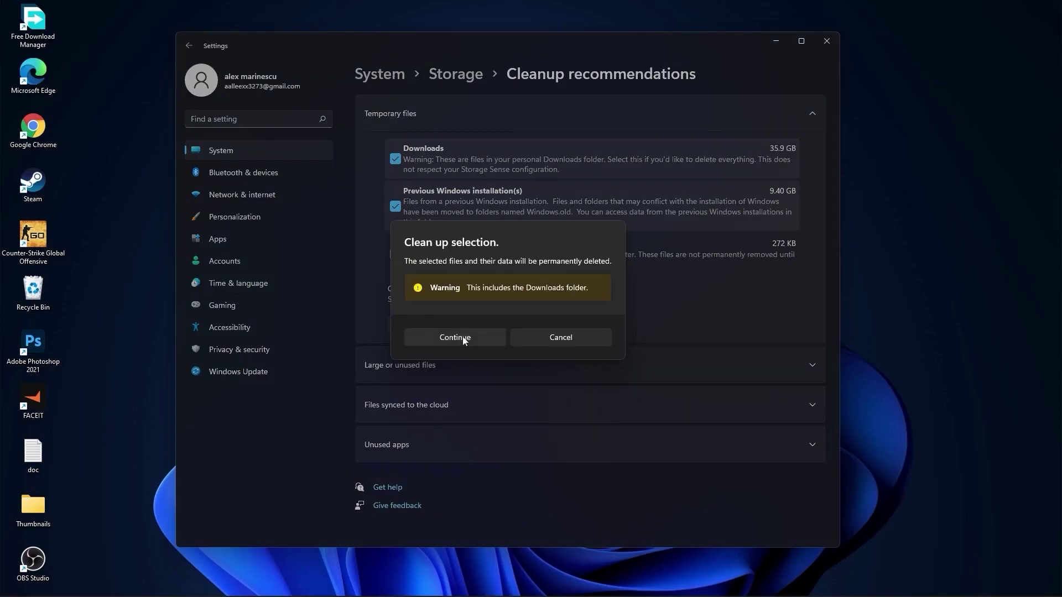
pyautogui.click(463, 339)
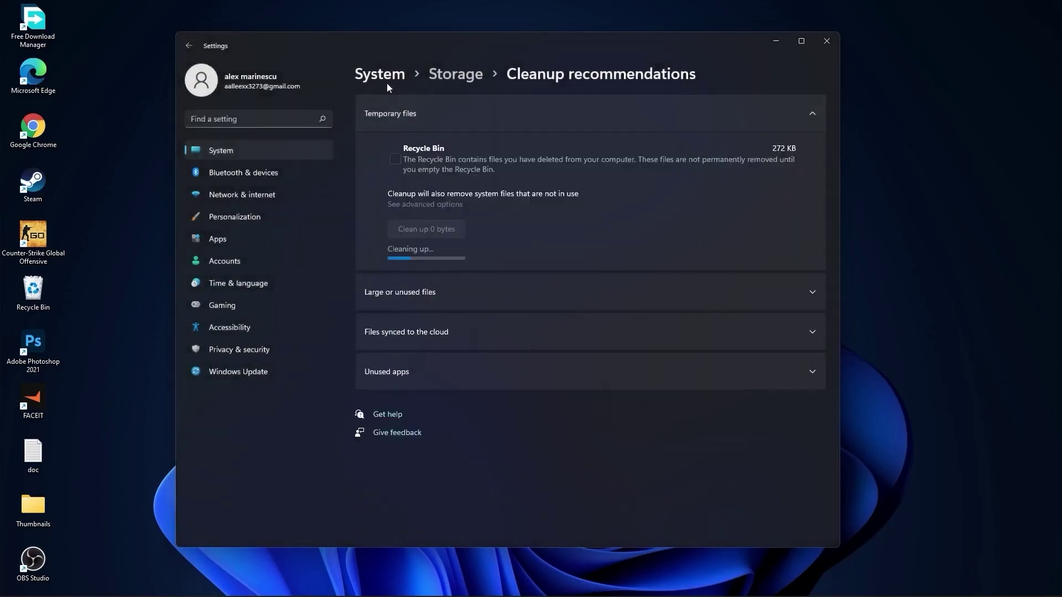
pyautogui.click(386, 78)
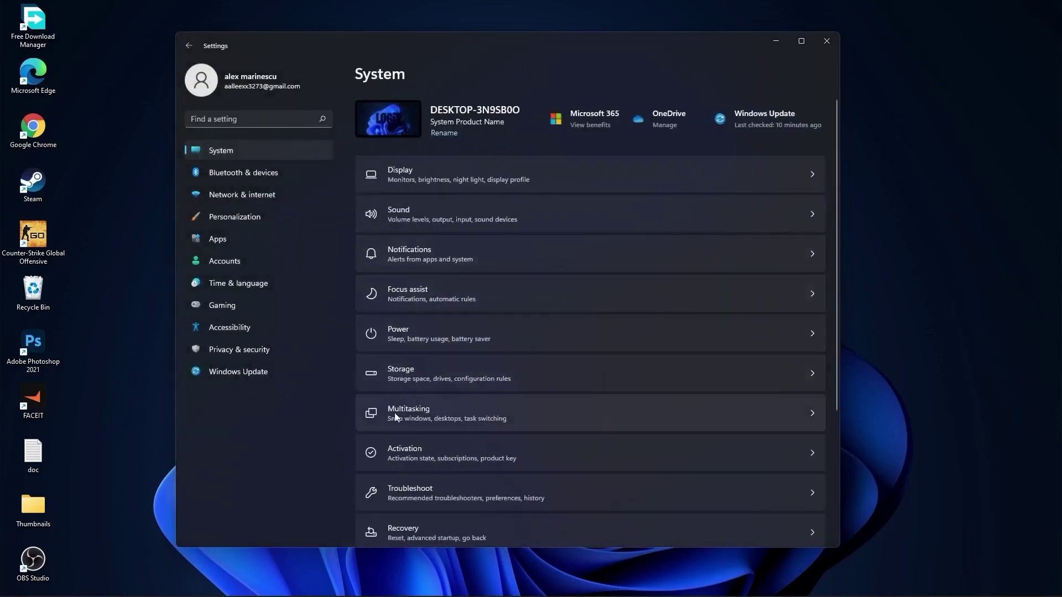
# - Confirm Snap windows, title bar shake and Remote Desktop are all Off
pyautogui.click(417, 408)
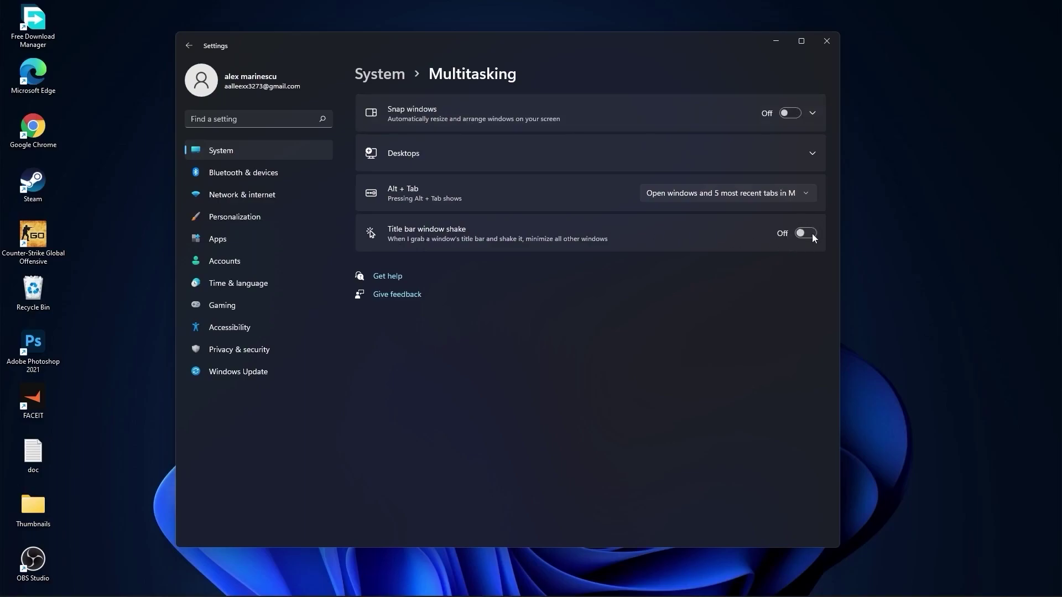
pyautogui.click(382, 82)
pyautogui.scroll(-5, 572, 370)
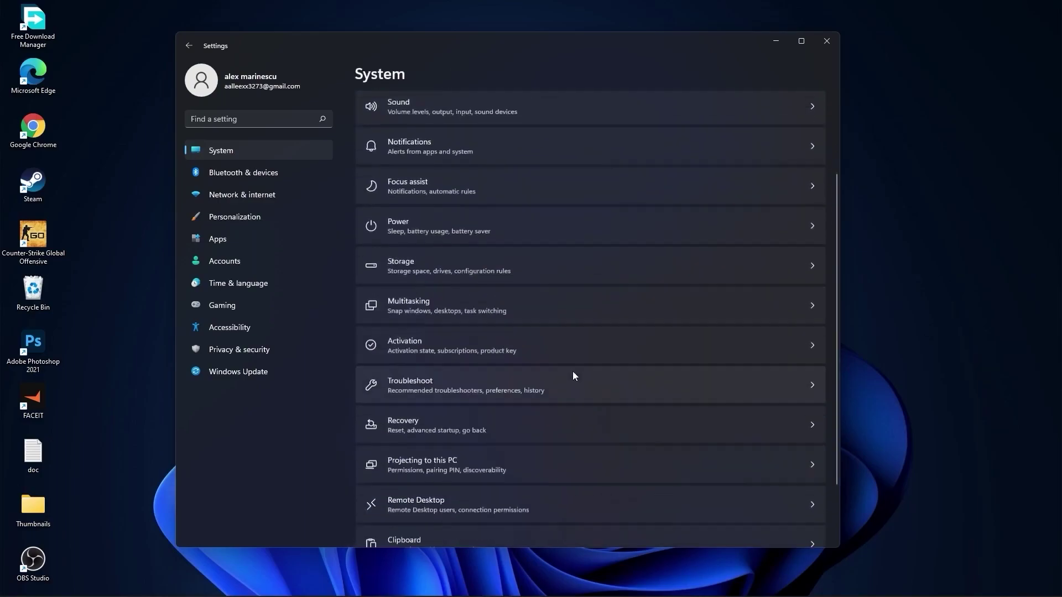
pyautogui.click(426, 429)
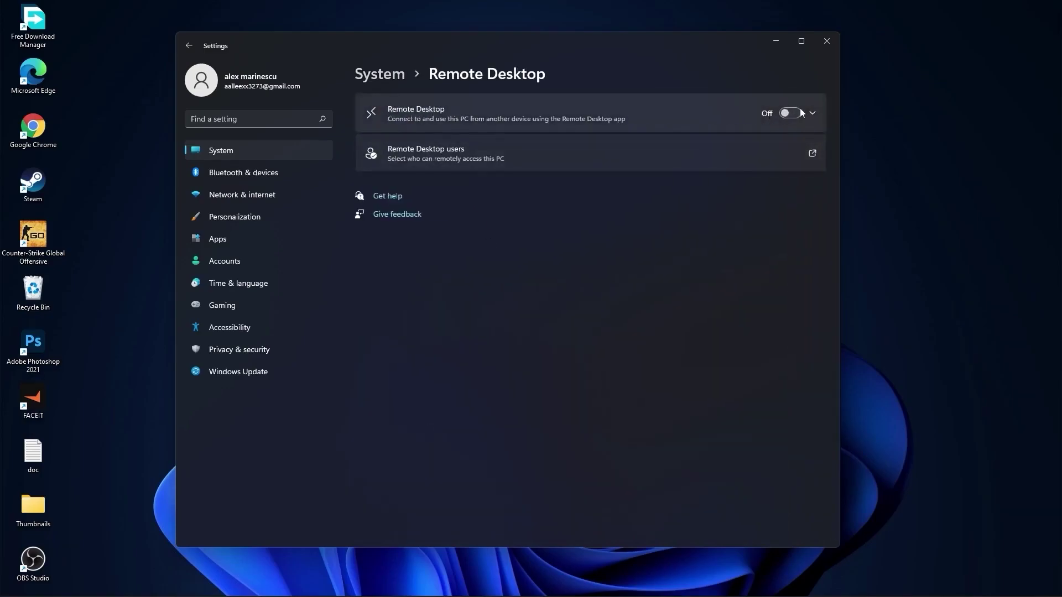
pyautogui.click(380, 74)
# - Confirm Clipboard history is Off and go to Personalization settings
pyautogui.scroll(-5, 579, 386)
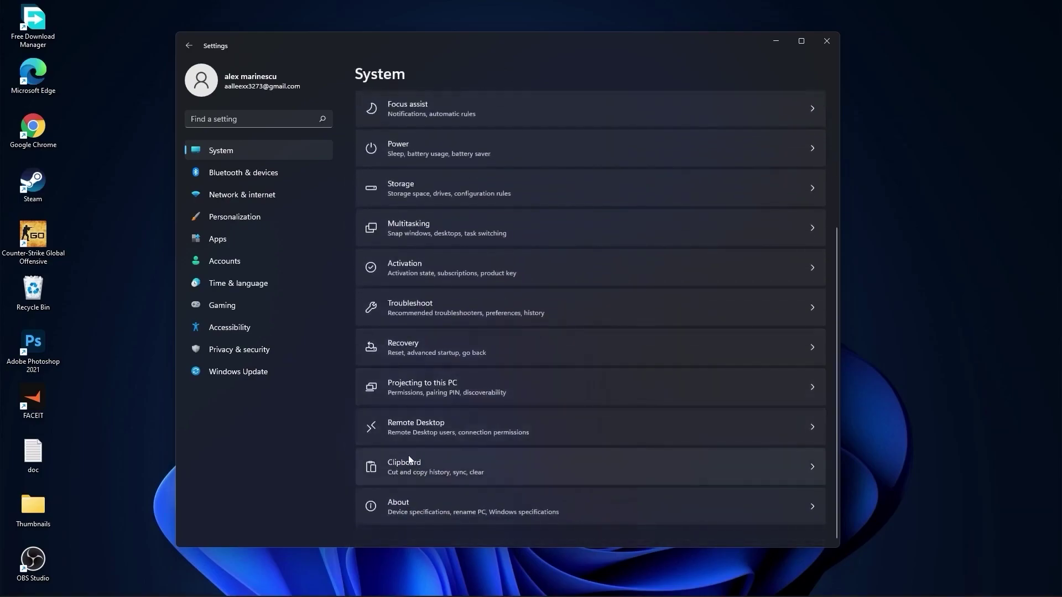
pyautogui.click(411, 467)
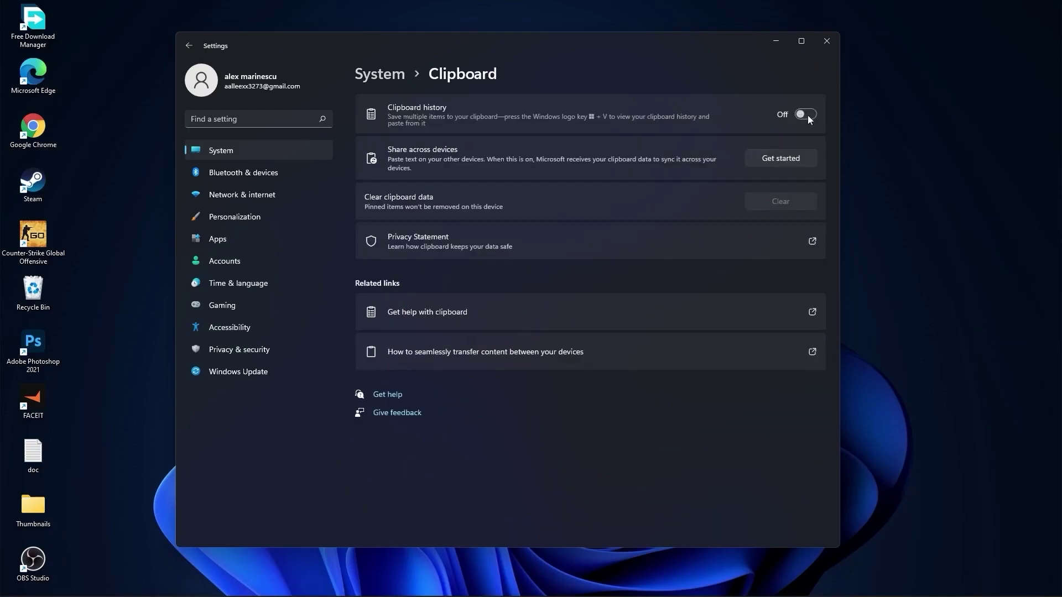
pyautogui.click(386, 77)
pyautogui.click(213, 219)
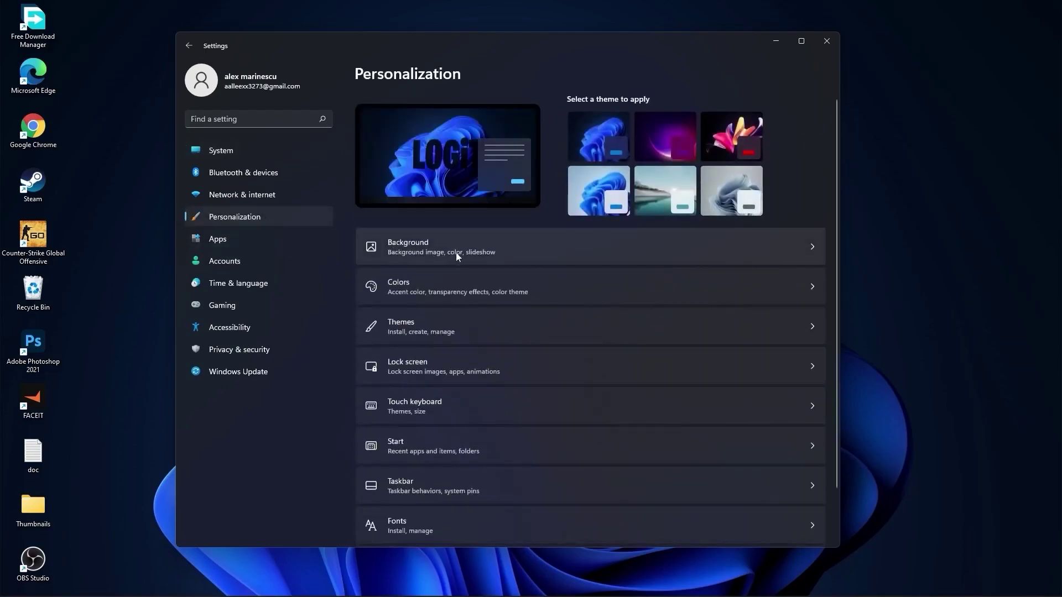
# - Change the desktop background type to Slideshow
pyautogui.click(423, 243)
pyautogui.click(763, 227)
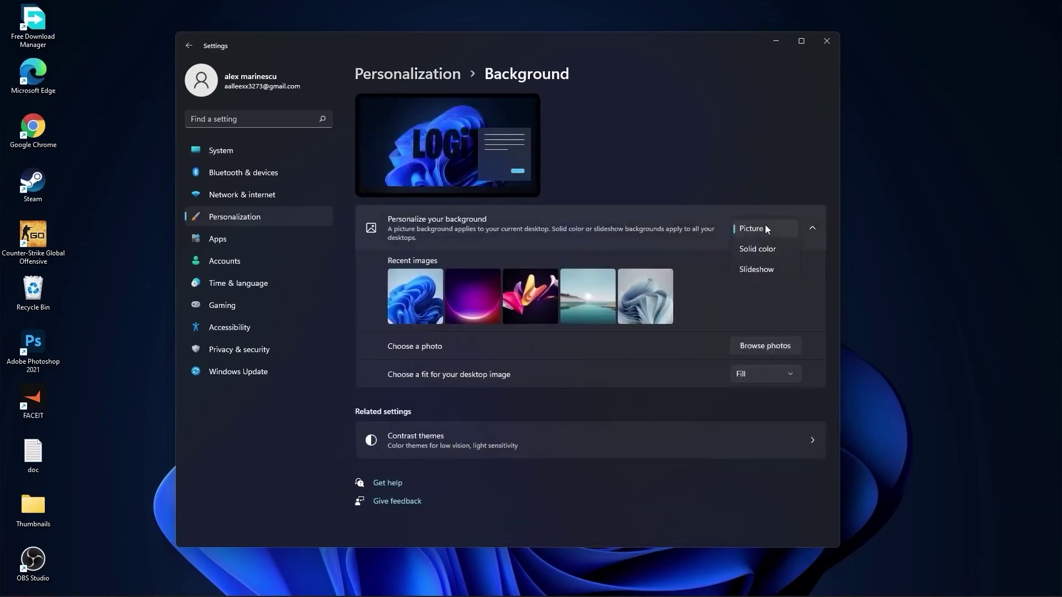
pyautogui.click(756, 270)
# - Show the 73 installed apps in Apps & features, leaving Adobe Photoshop 2021 installed
pyautogui.click(235, 242)
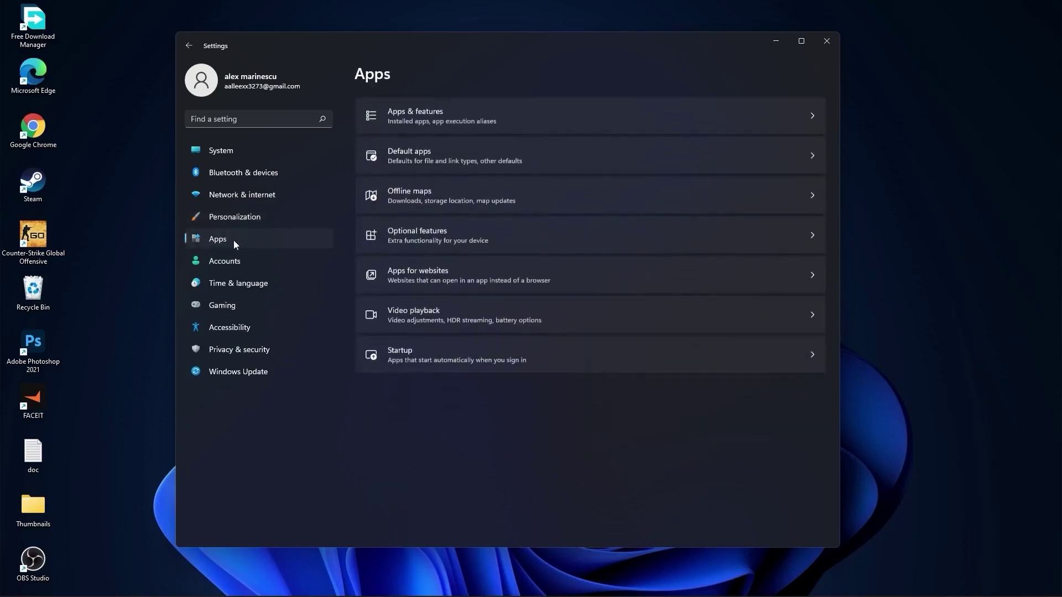
pyautogui.click(440, 114)
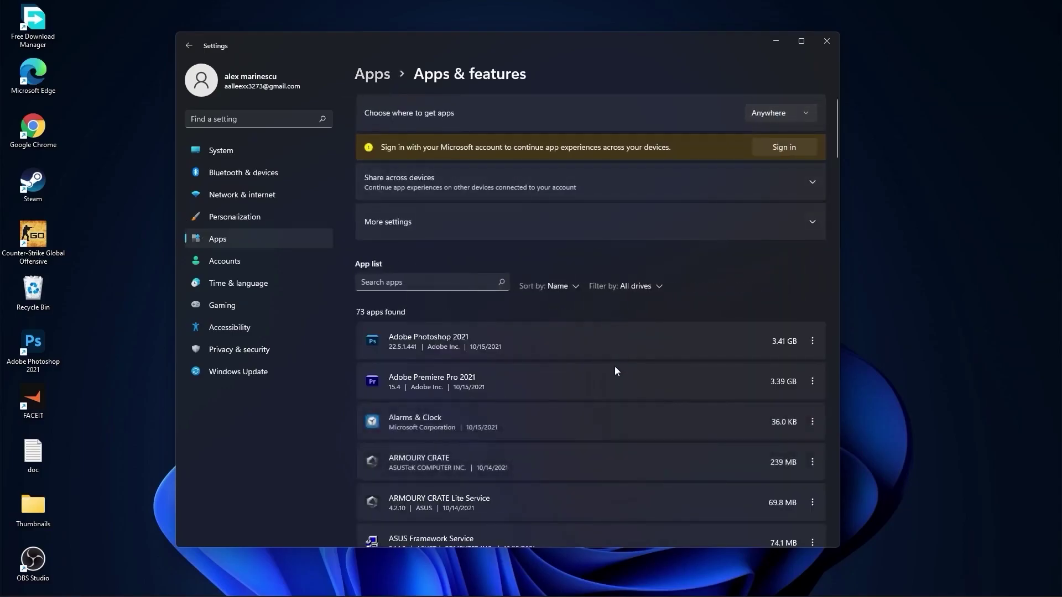
pyautogui.scroll(-4, 616, 382)
pyautogui.scroll(4, 614, 388)
pyautogui.click(811, 341)
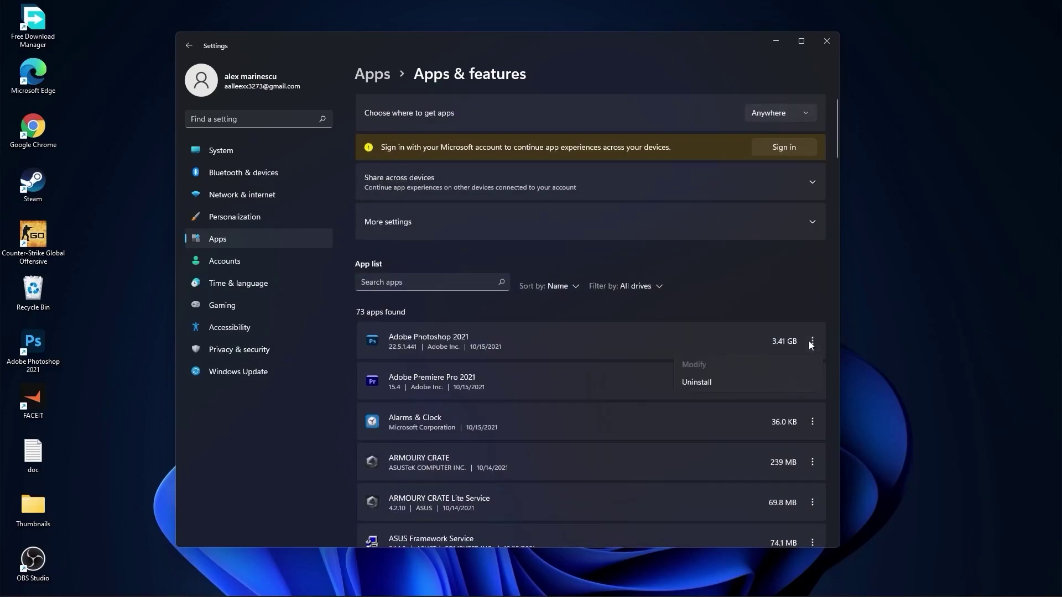
pyautogui.click(788, 353)
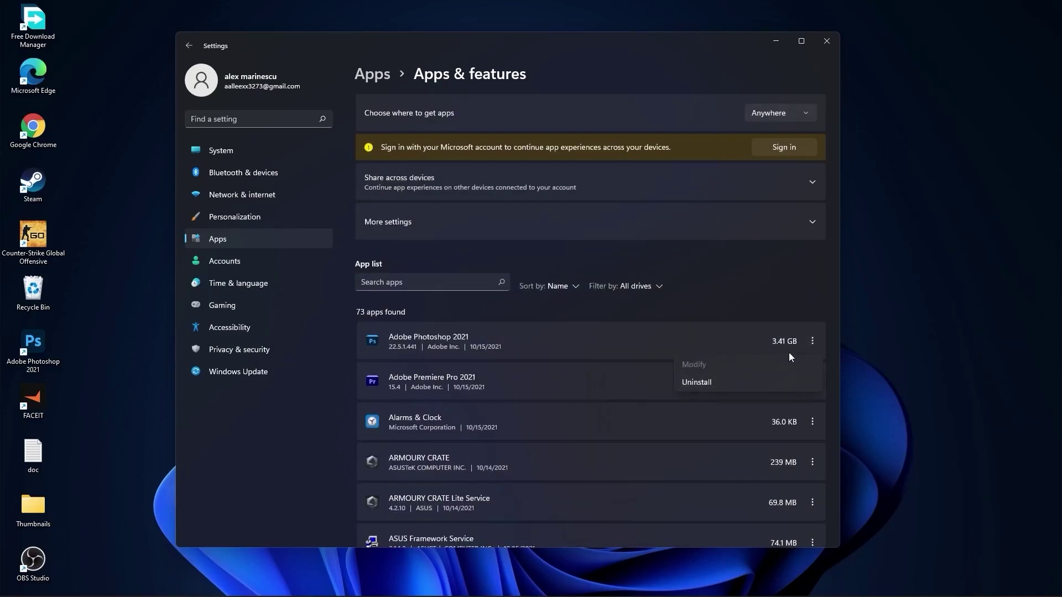
# - In Gaming settings, leave the Xbox Game Bar controller shortcut switched off
pyautogui.click(224, 311)
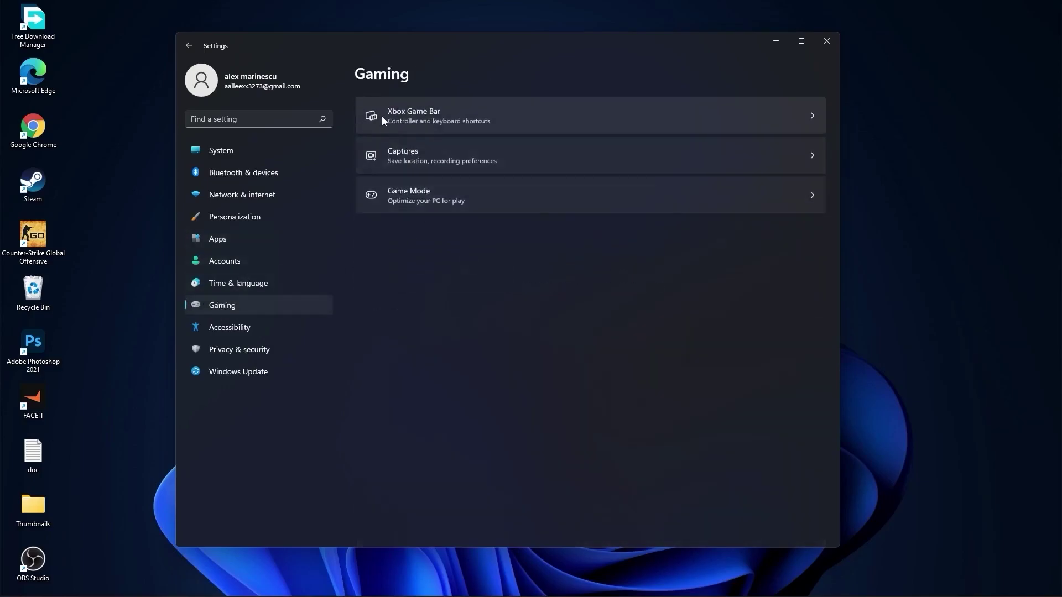
pyautogui.click(450, 113)
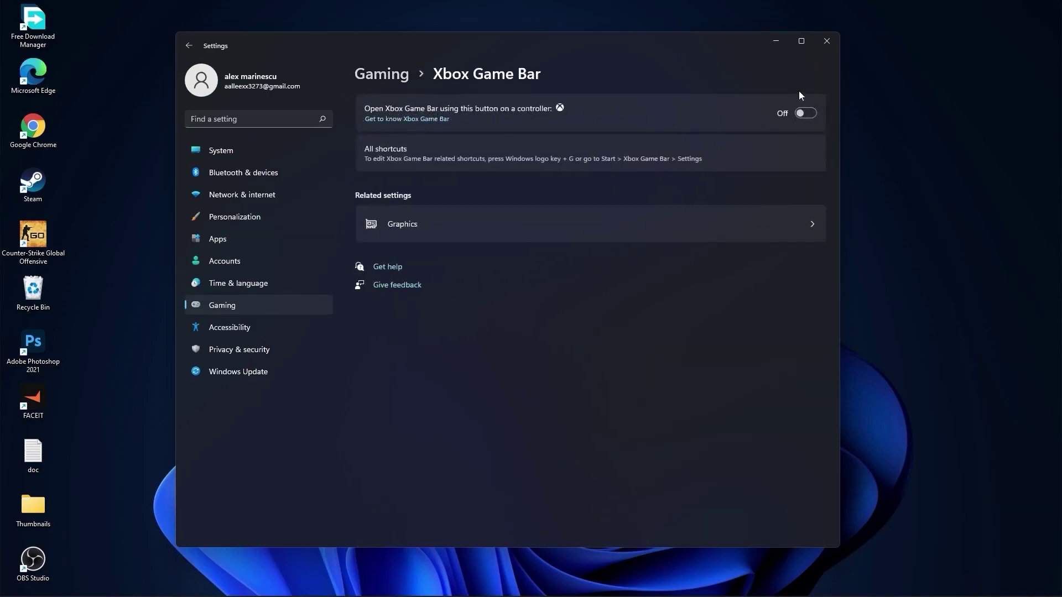
pyautogui.click(805, 113)
pyautogui.click(805, 113)
pyautogui.click(386, 73)
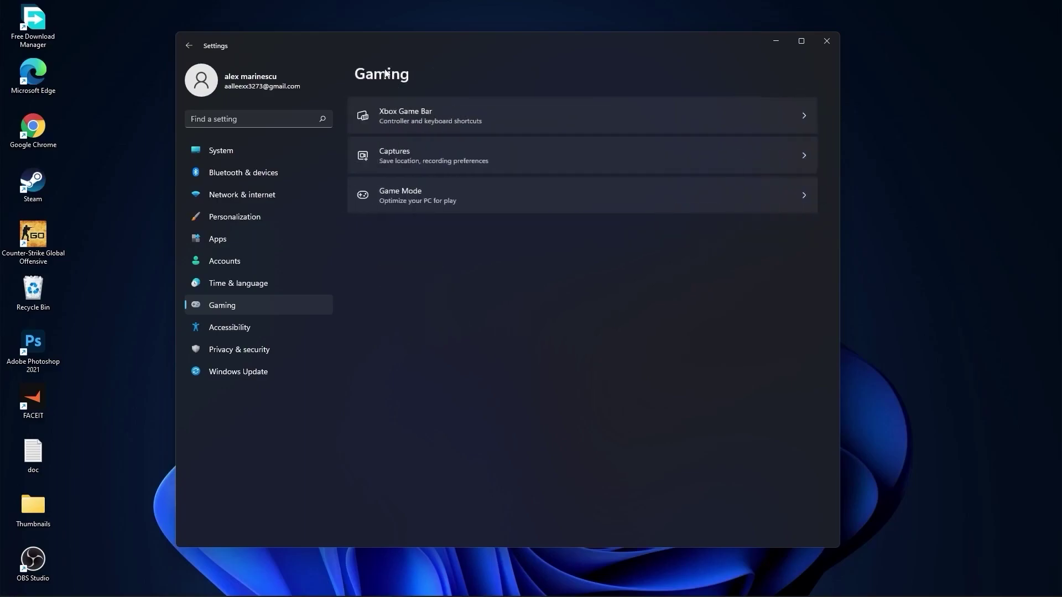
# - Switch off Capture audio and Capture mouse cursor for game recordings, then check Game Mode
pyautogui.click(416, 152)
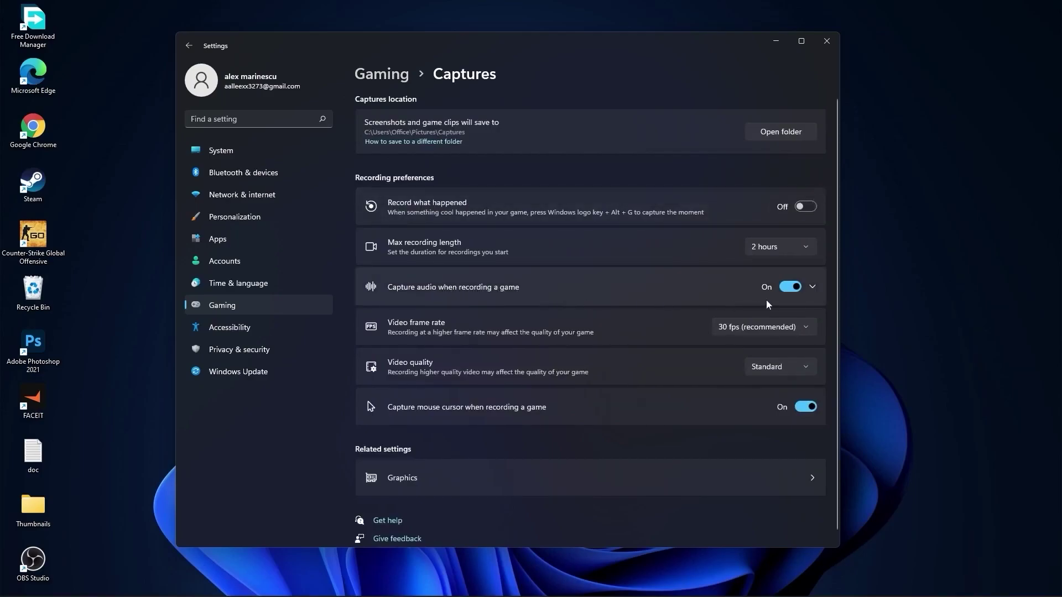
pyautogui.click(791, 287)
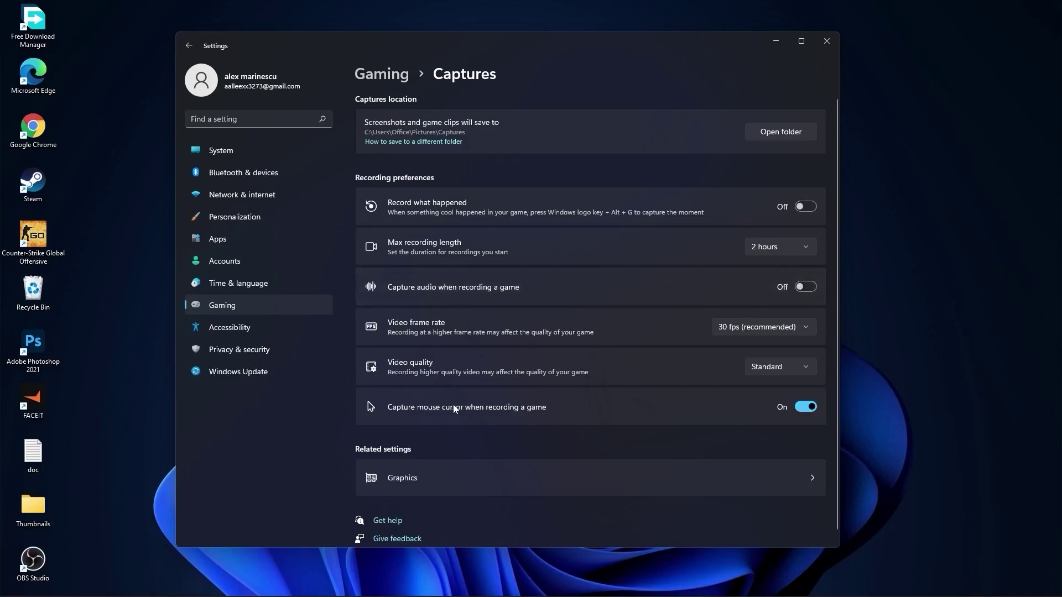
pyautogui.click(797, 410)
pyautogui.click(382, 75)
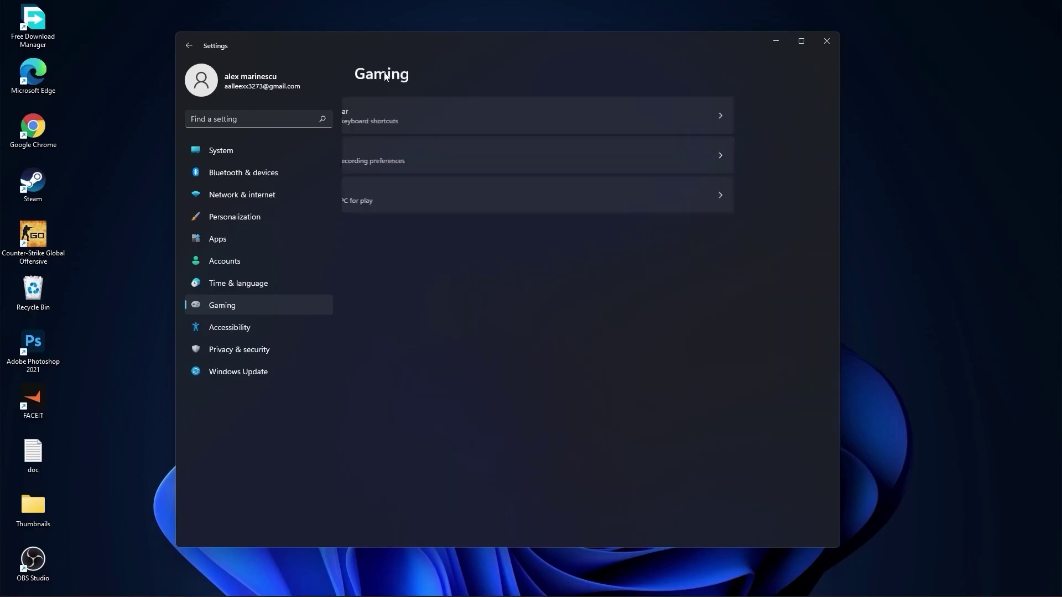
pyautogui.click(422, 195)
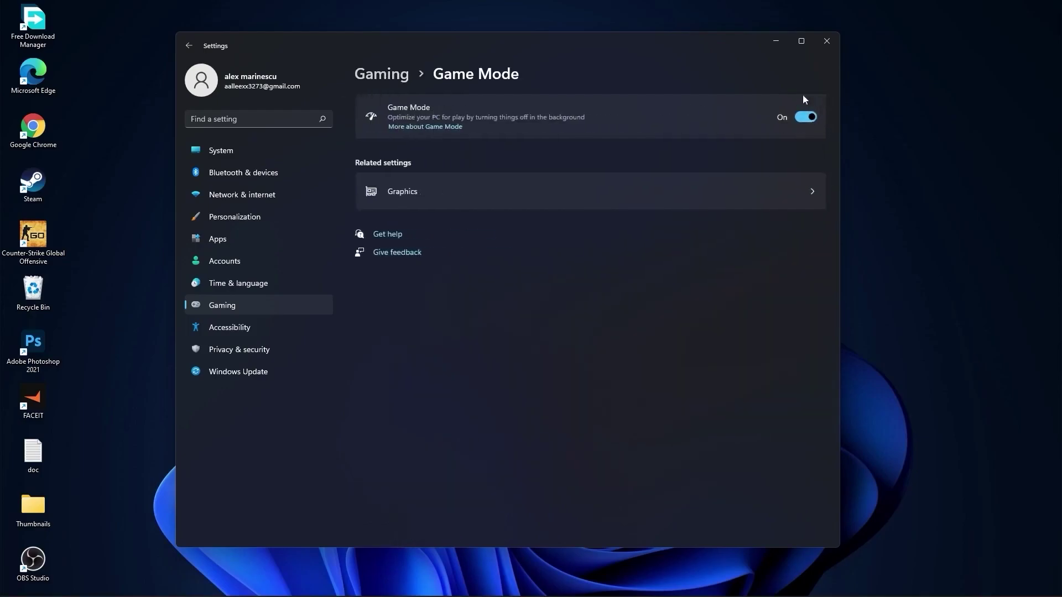
# - Review the General, Speech, Inking & typing and Diagnostics & feedback privacy pages
pyautogui.click(382, 74)
pyautogui.click(250, 351)
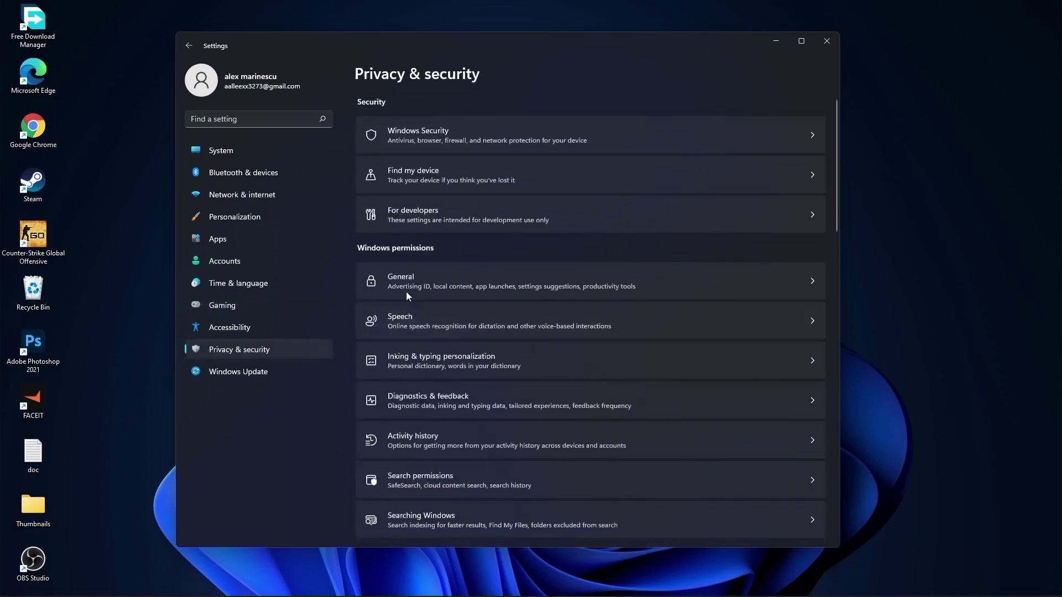
pyautogui.click(427, 280)
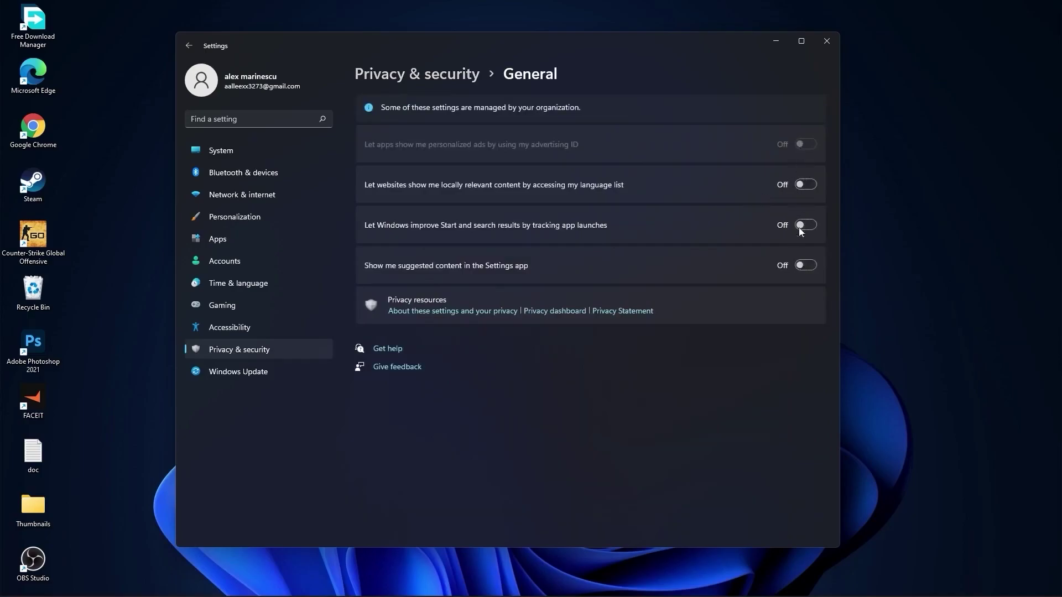
pyautogui.click(439, 81)
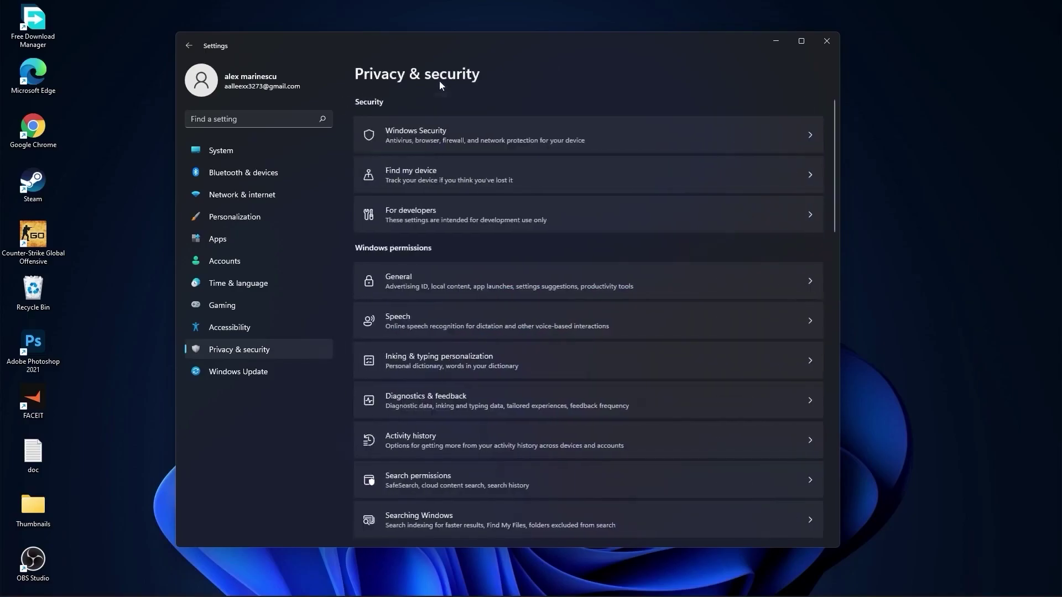
pyautogui.click(427, 317)
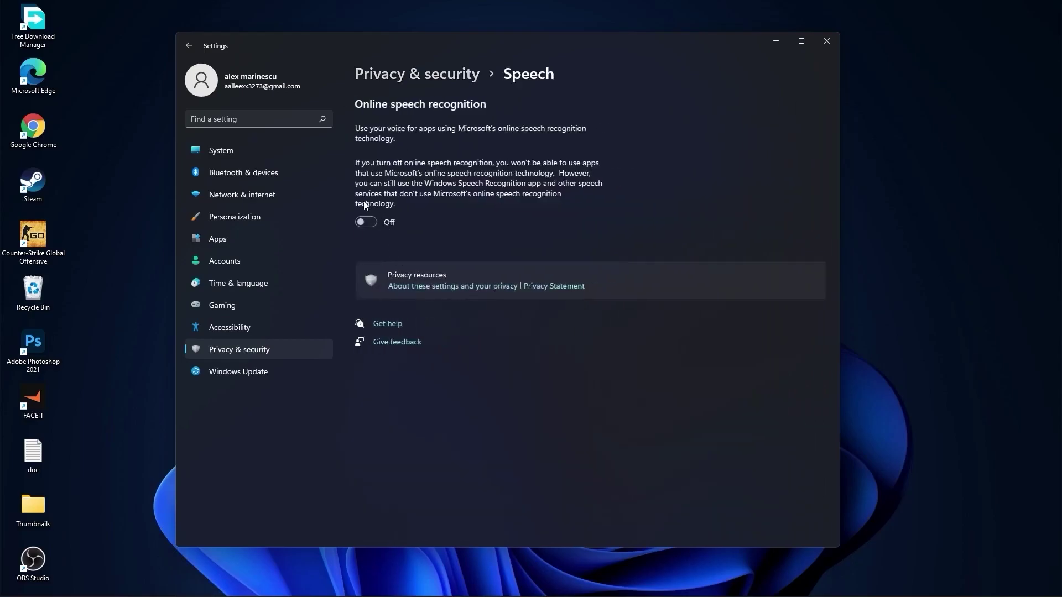
pyautogui.click(427, 77)
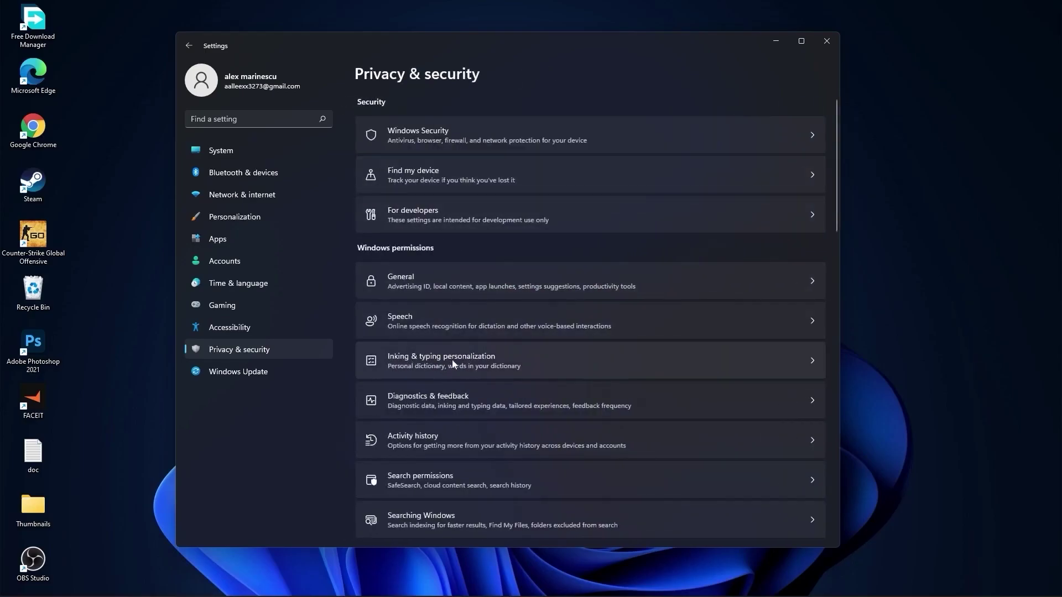
pyautogui.click(482, 362)
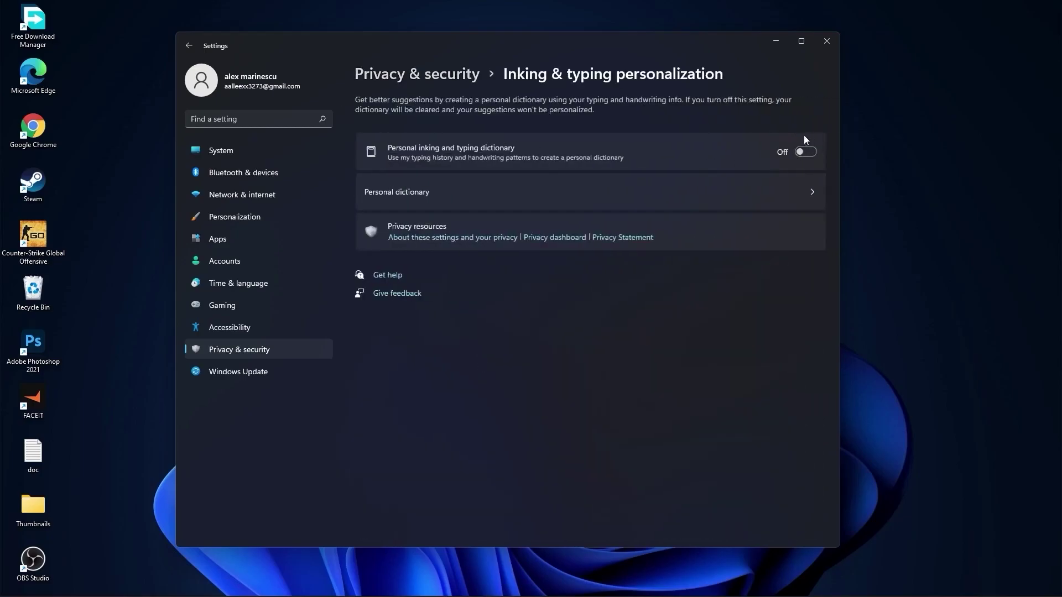
pyautogui.click(432, 75)
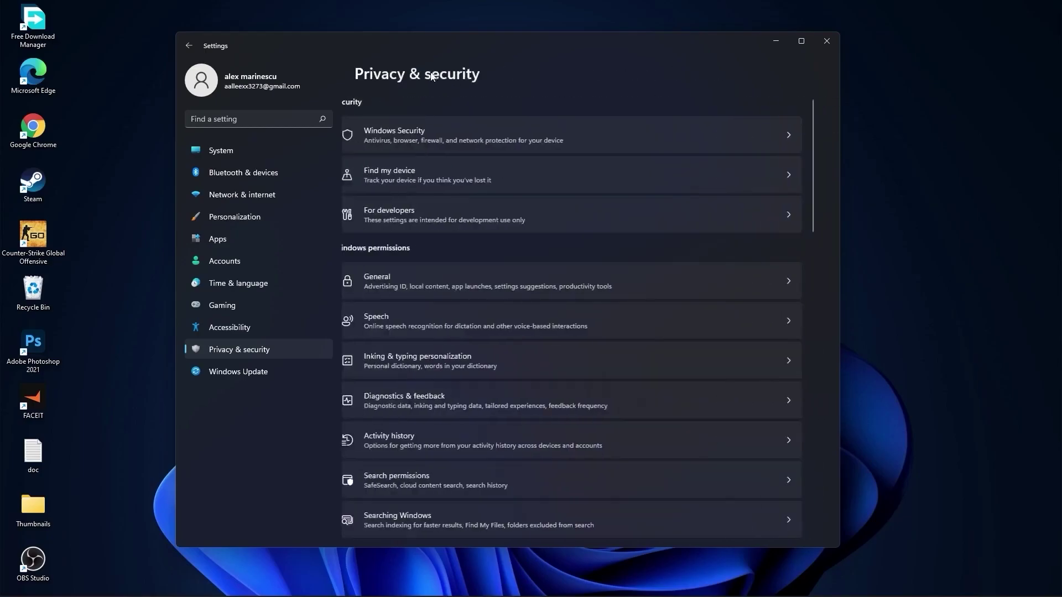
pyautogui.click(449, 402)
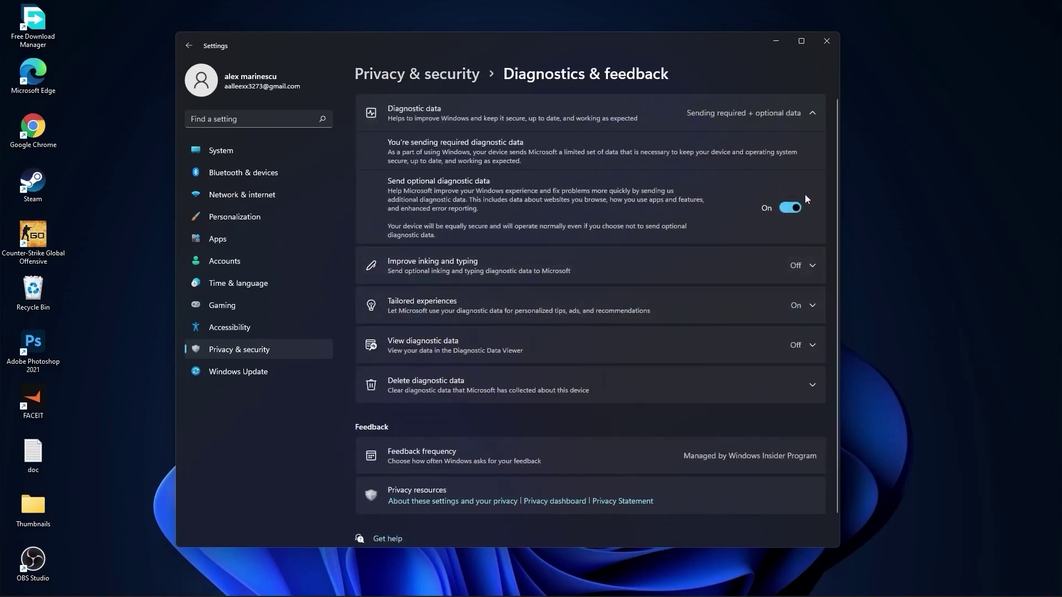
pyautogui.click(437, 75)
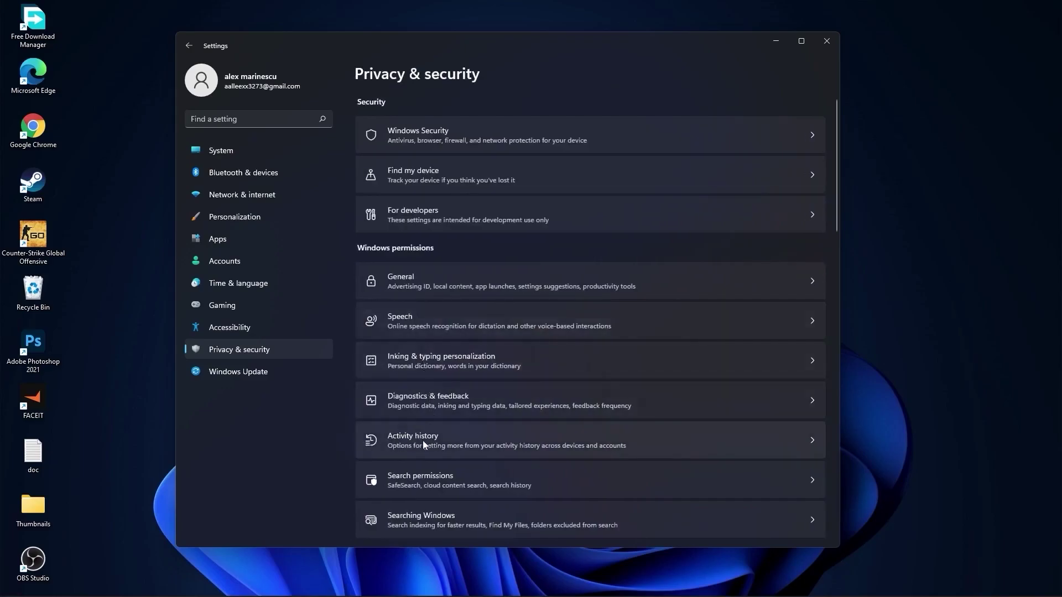
# - Uncheck 'Store my activity history' and move on to the Searching Windows settings
pyautogui.click(423, 440)
pyautogui.click(362, 152)
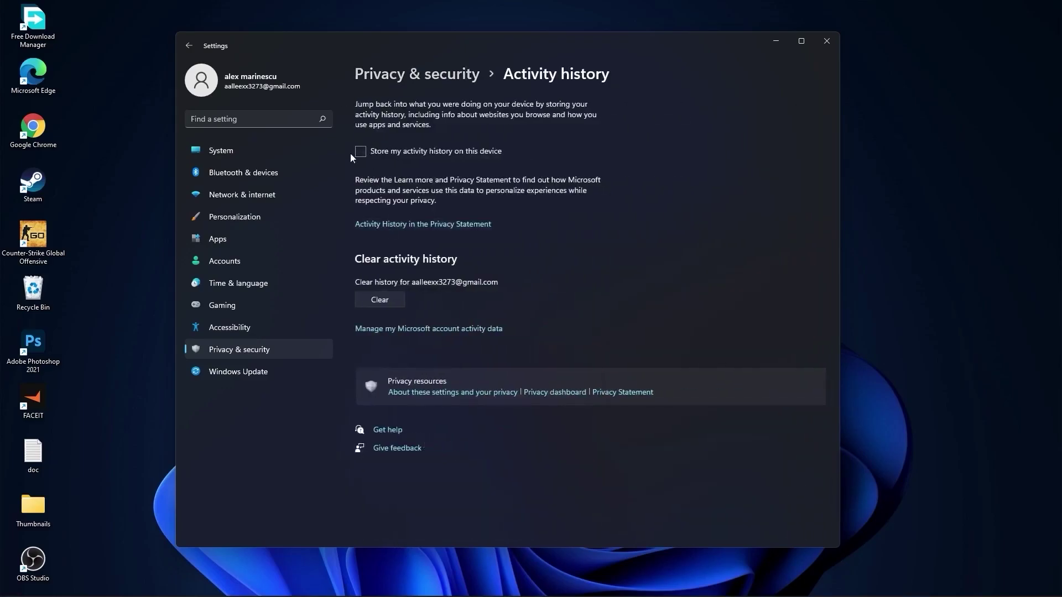
pyautogui.click(406, 75)
pyautogui.scroll(-5, 525, 301)
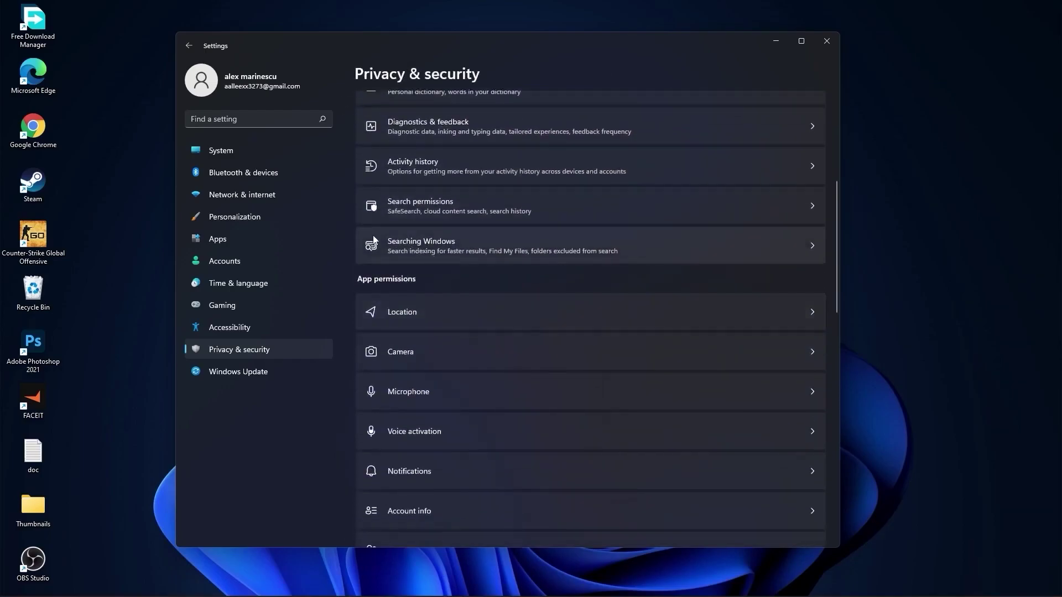
pyautogui.click(424, 247)
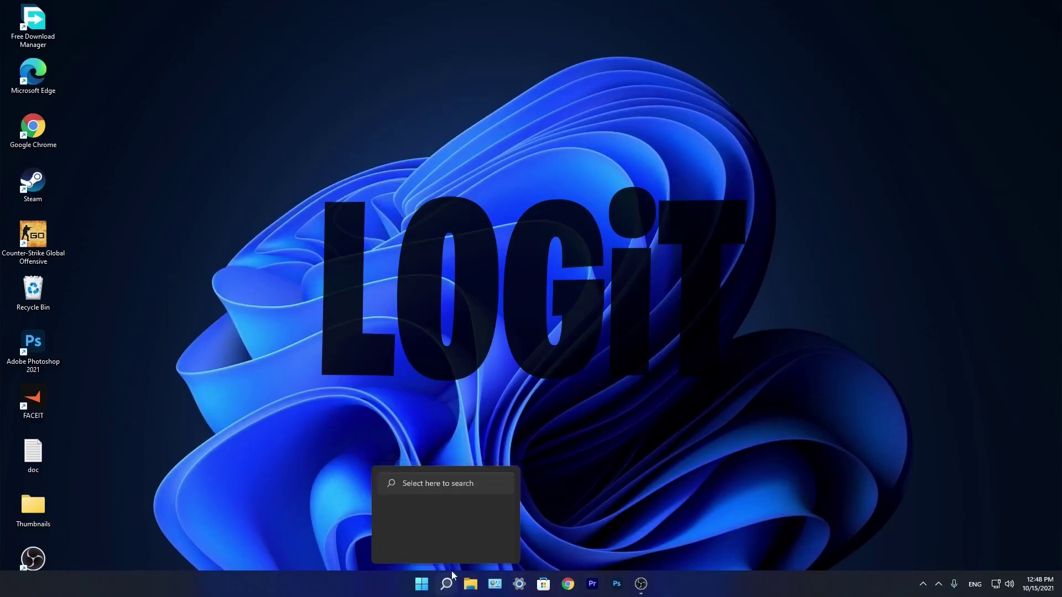
# - Disable CCXProcess and Cortana in Task Manager's Startup list, then close Task Manager
pyautogui.click(447, 585)
pyautogui.write('task')
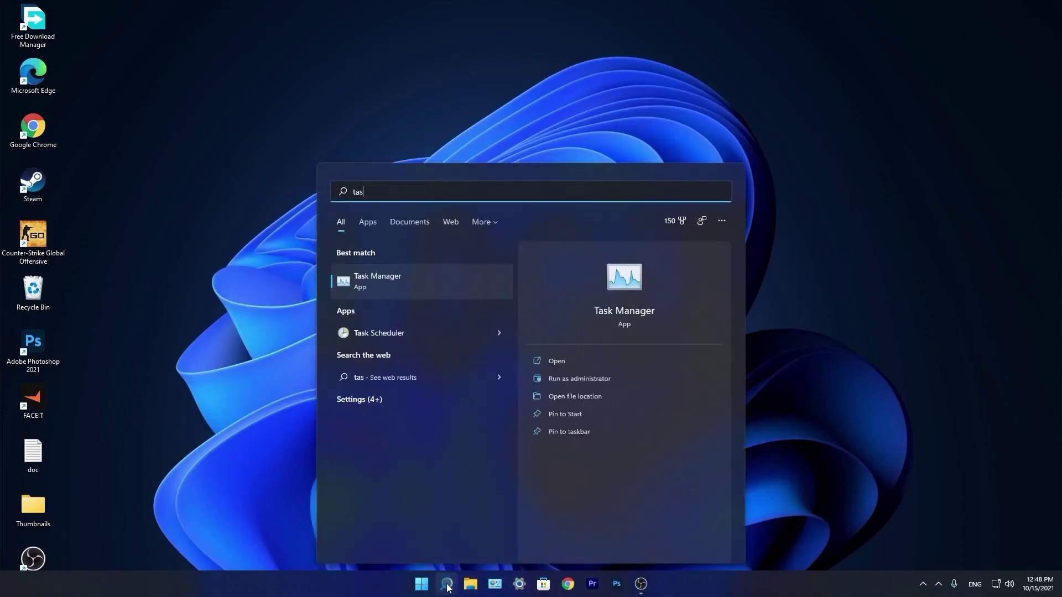
pyautogui.click(390, 279)
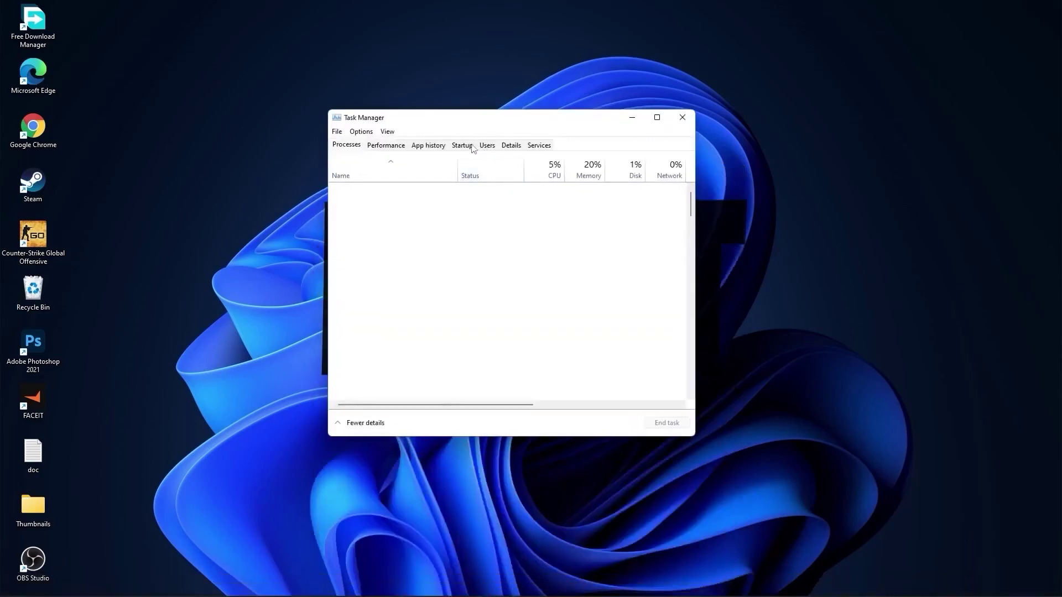
pyautogui.click(472, 146)
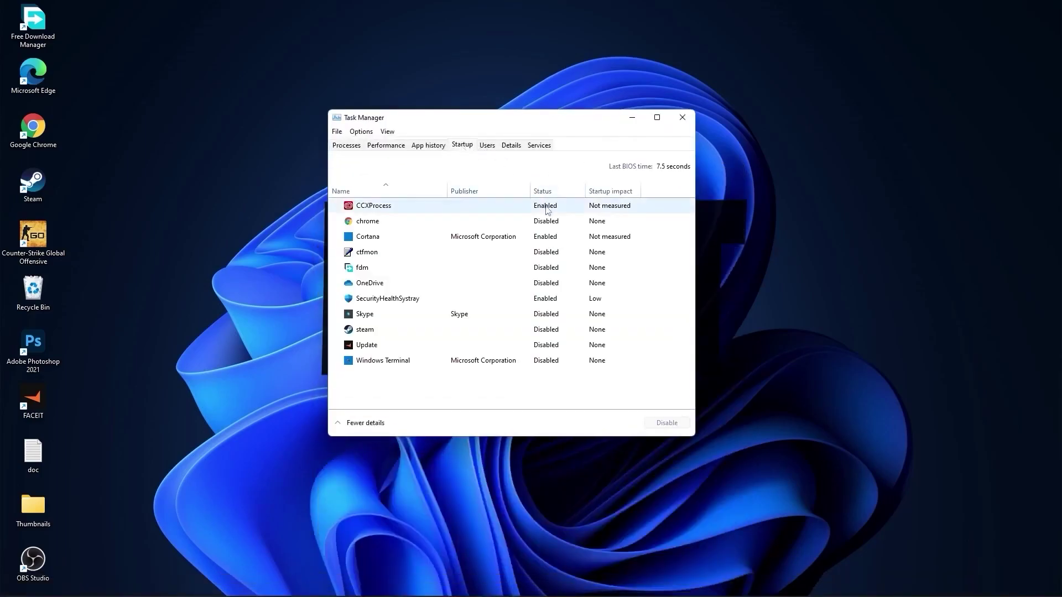
pyautogui.rightClick(543, 206)
pyautogui.click(543, 206)
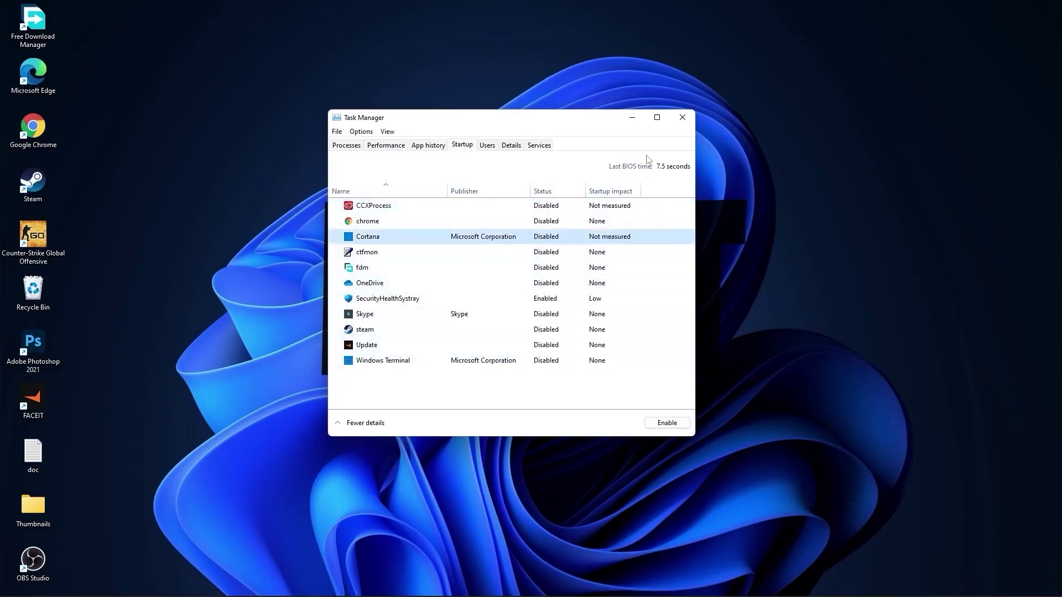
pyautogui.click(682, 117)
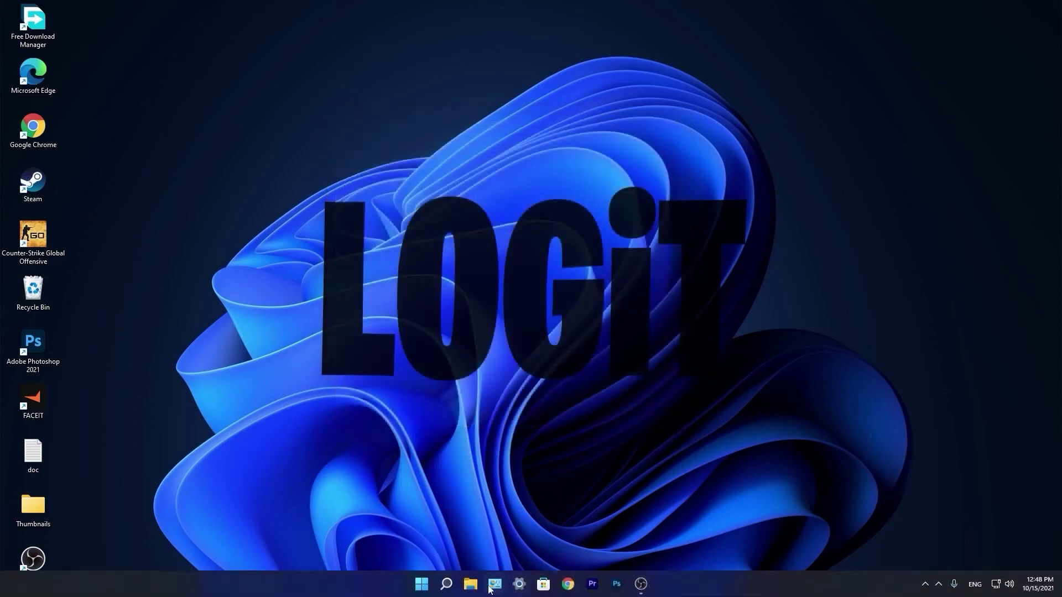
# - In Defragment and Optimize Drives, retrim (C:), then analyze and optimize HDD (D:)
pyautogui.click(446, 584)
pyautogui.write('optimi')
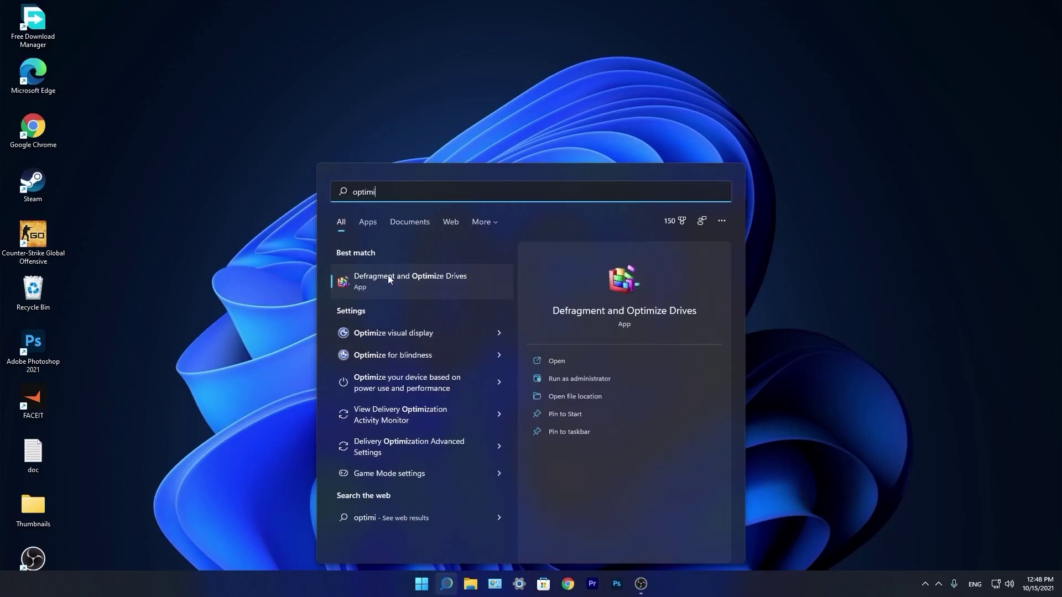
pyautogui.click(424, 279)
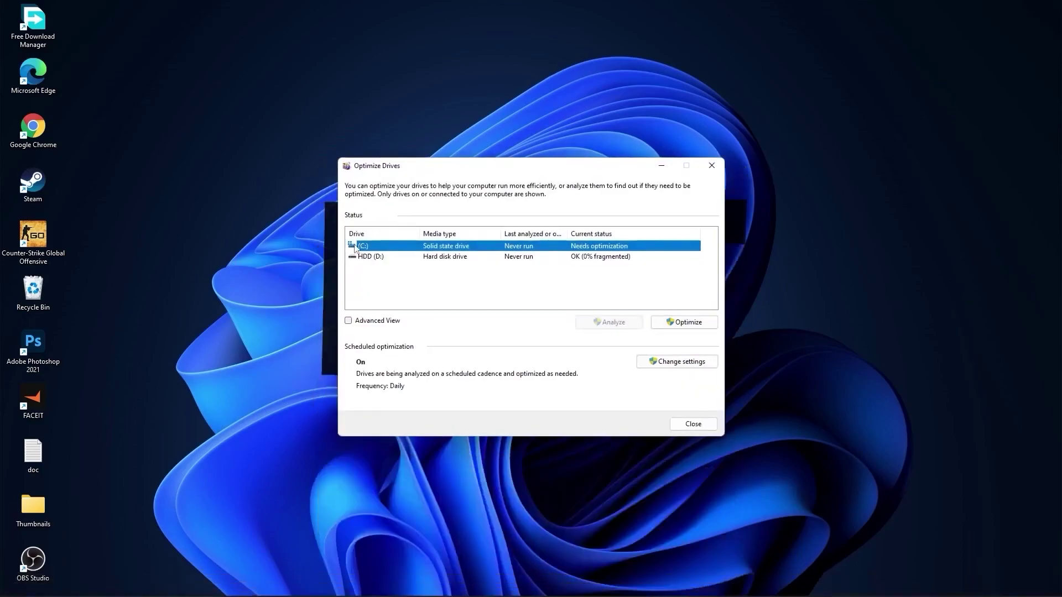
pyautogui.click(678, 324)
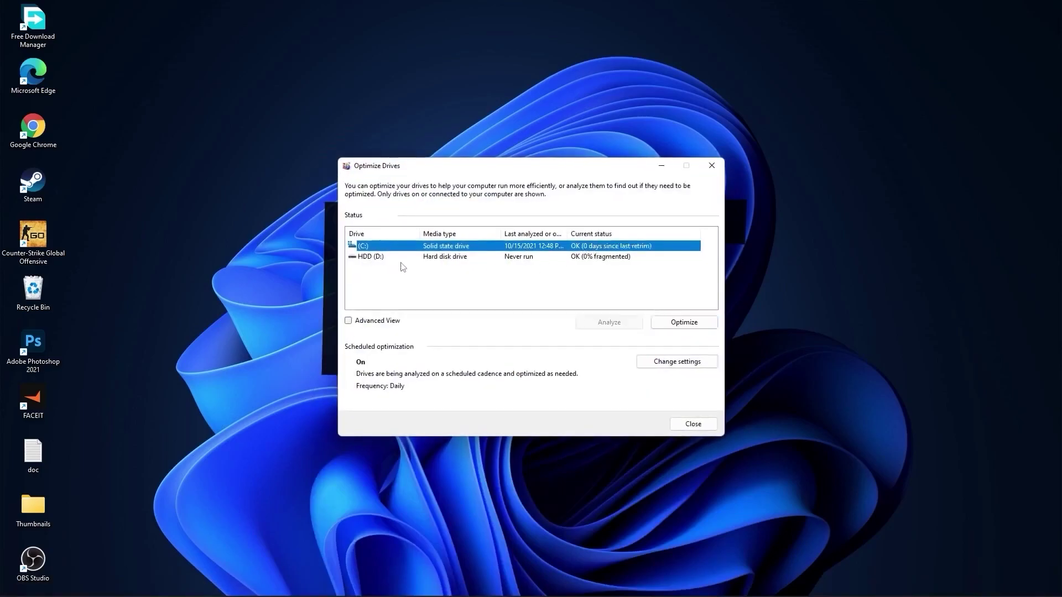
pyautogui.click(379, 258)
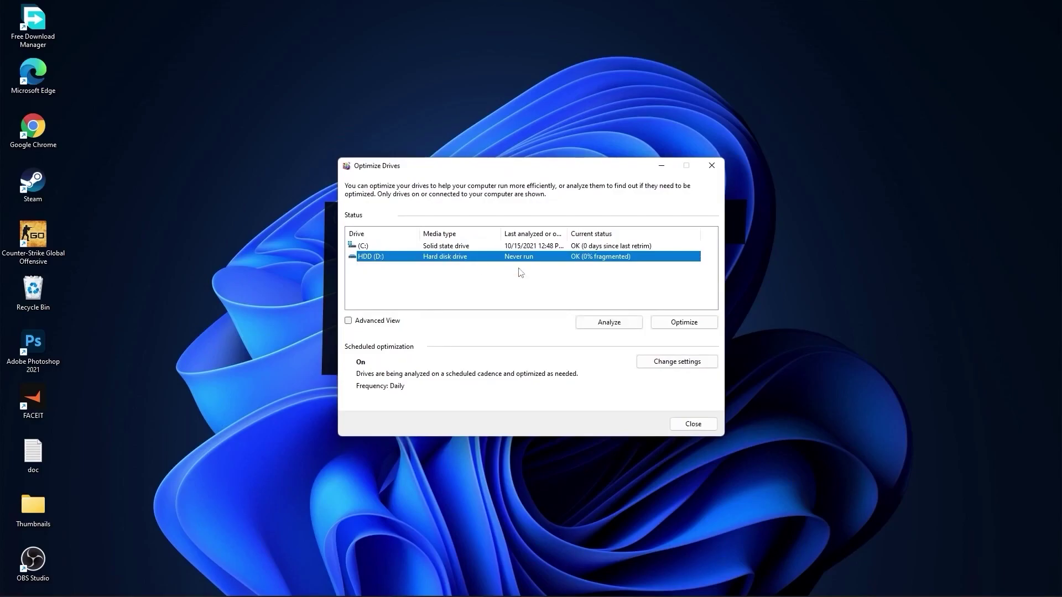
pyautogui.click(610, 324)
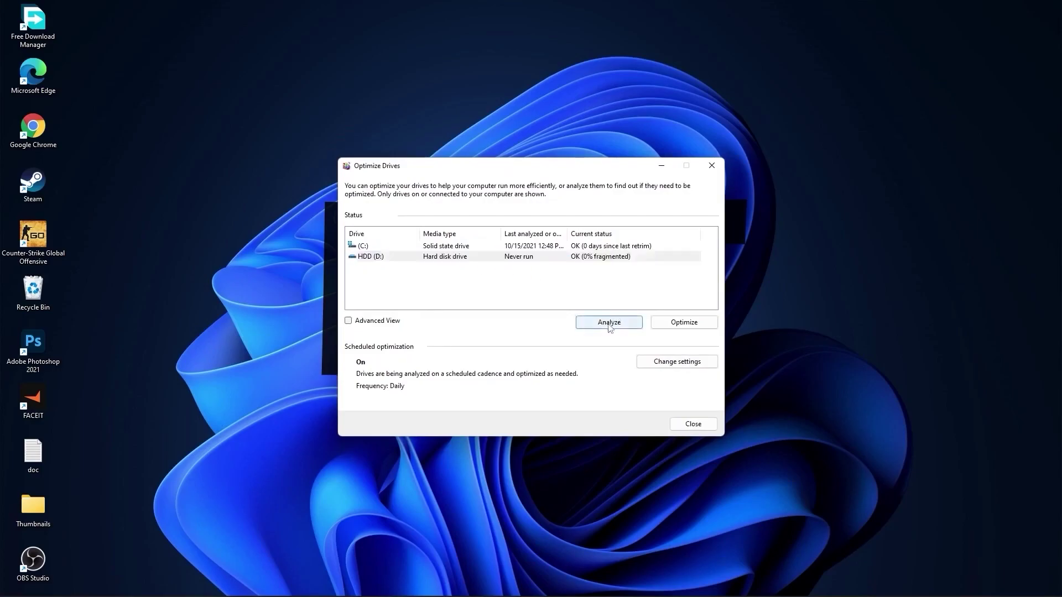
pyautogui.click(685, 323)
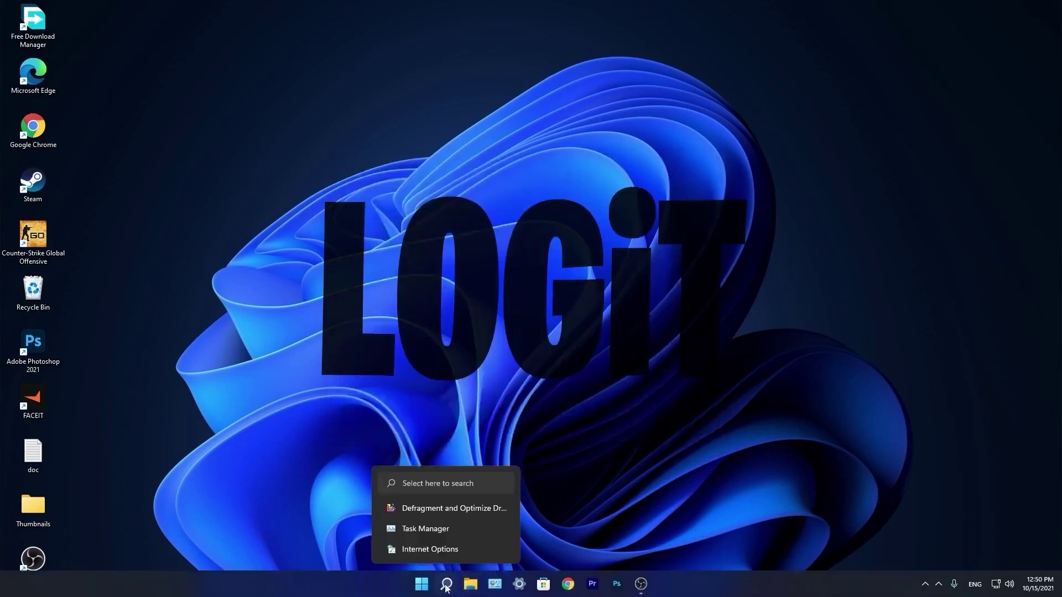
# - Open the Windows Temp folder from Run and delete all its files
pyautogui.click(446, 585)
pyautogui.write('run')
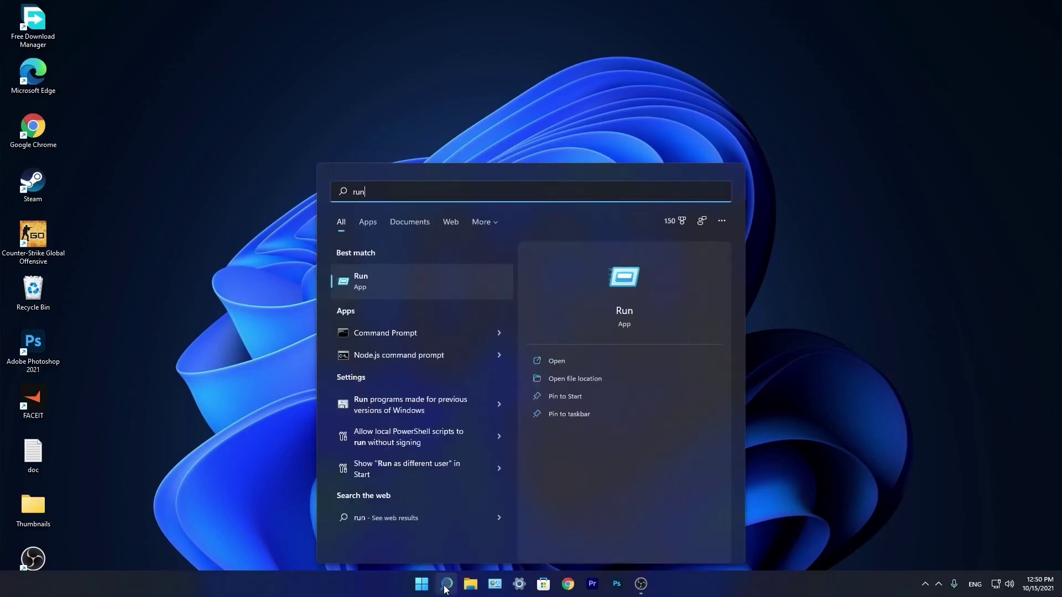
pyautogui.click(380, 281)
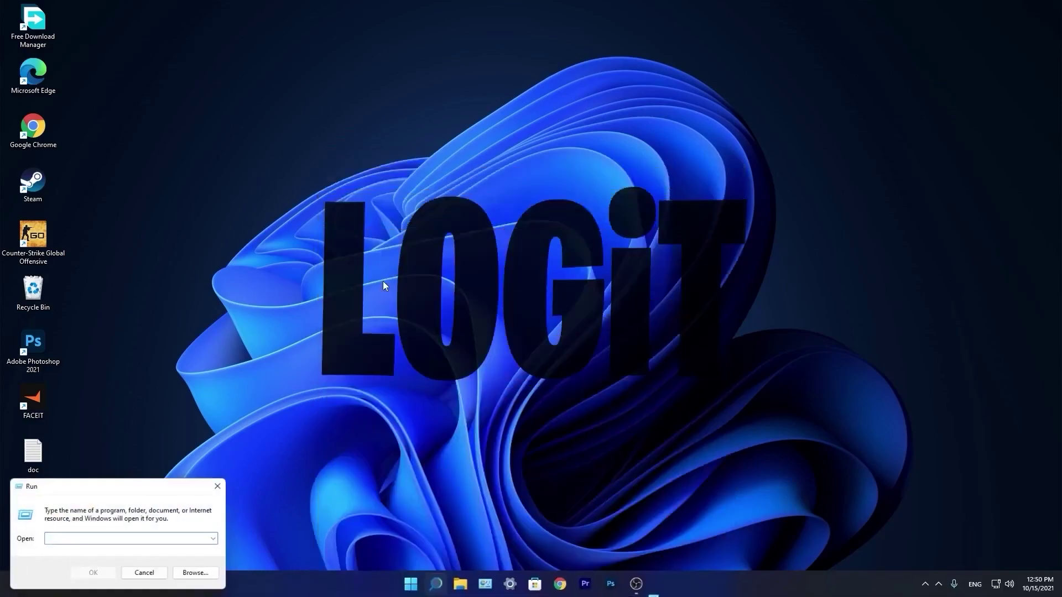
pyautogui.write('temp')
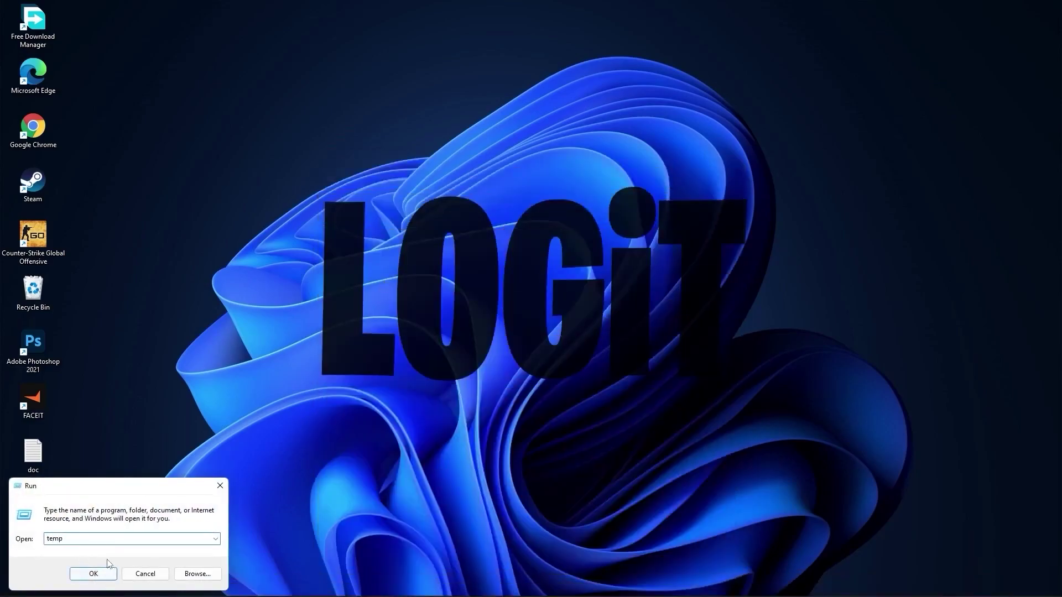
pyautogui.click(94, 573)
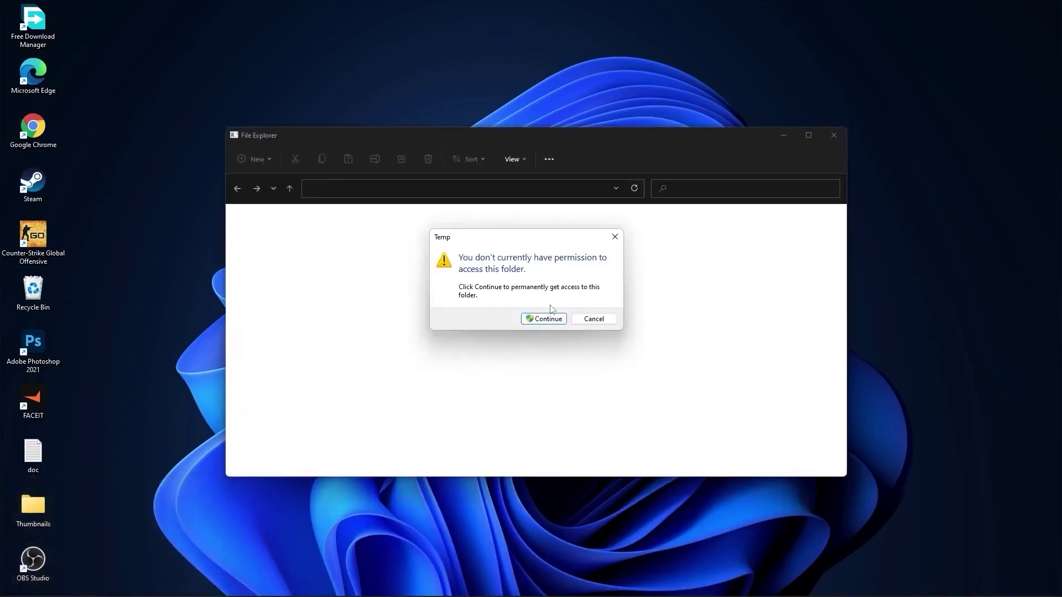
pyautogui.click(544, 319)
pyautogui.moveTo(636, 402); pyautogui.dragTo(400, 230)
pyautogui.rightClick(399, 230)
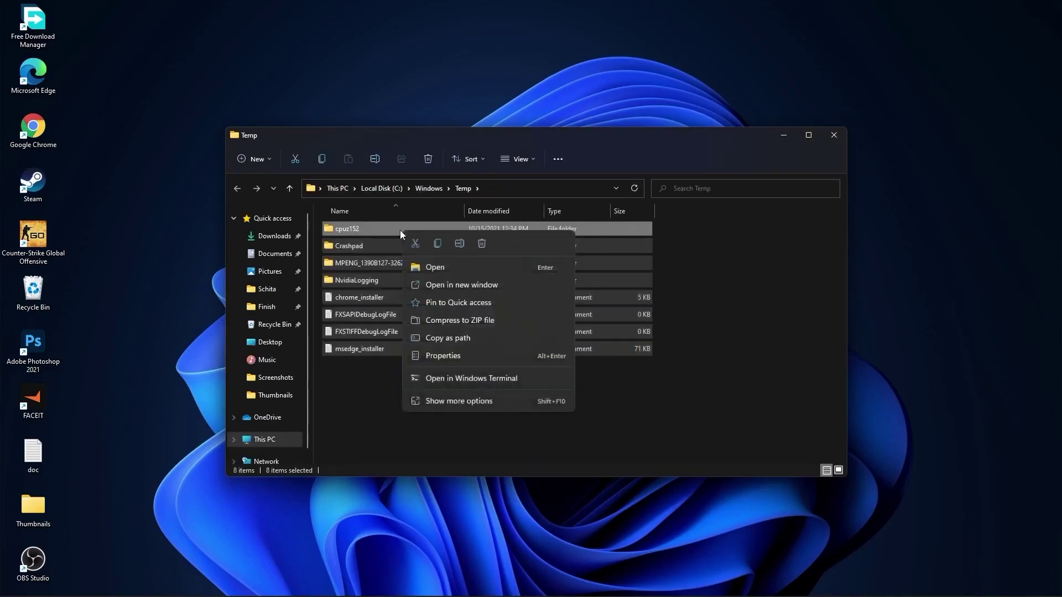
pyautogui.click(477, 243)
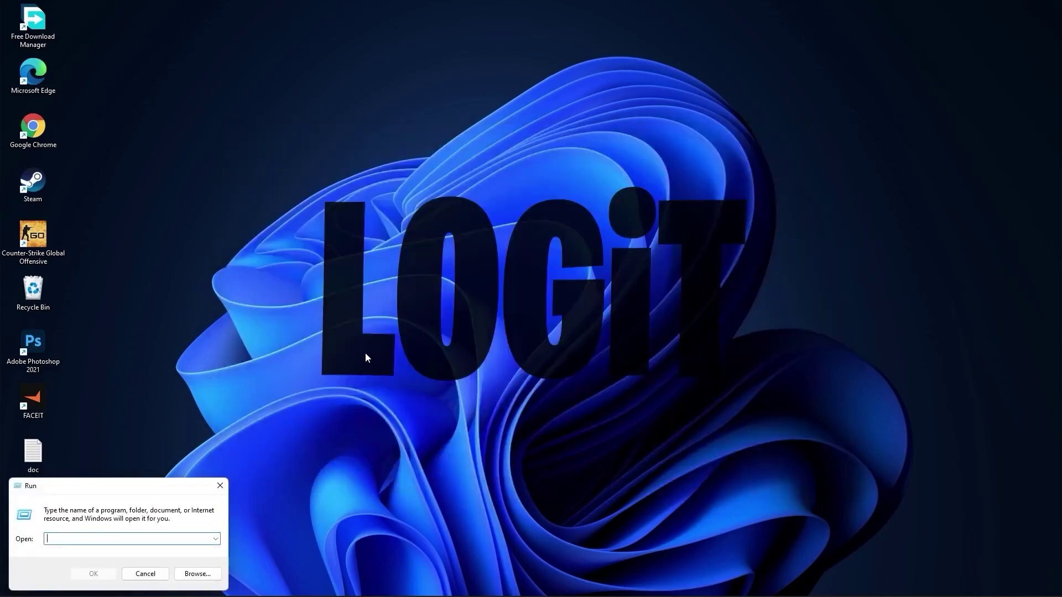
# - Open %temp% and delete everything in the user's local Temp folder
pyautogui.write('%temp%')
pyautogui.click(97, 575)
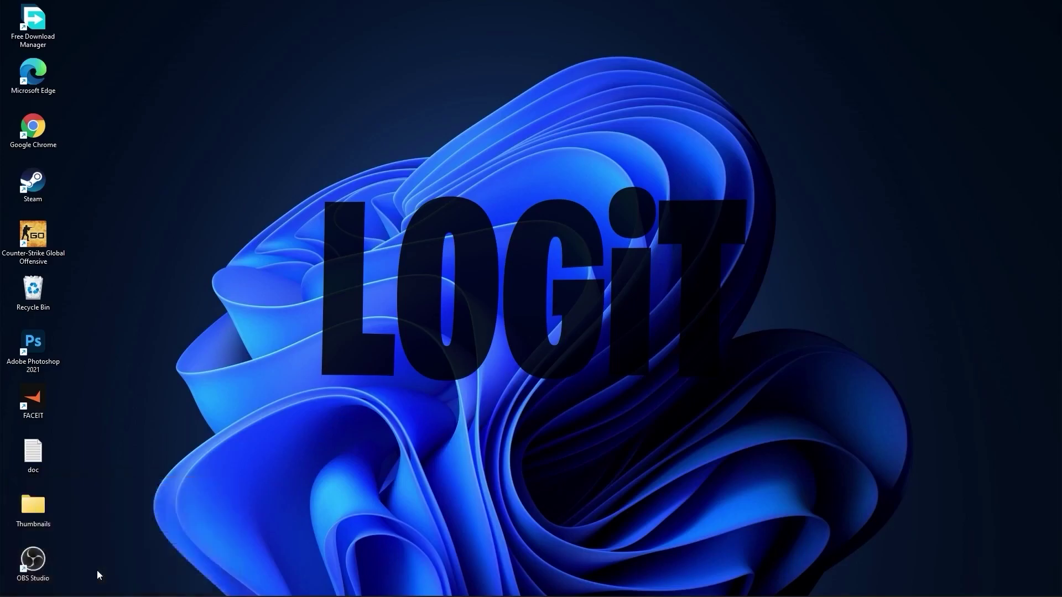
pyautogui.moveTo(594, 410); pyautogui.dragTo(418, 232)
pyautogui.rightClick(418, 232)
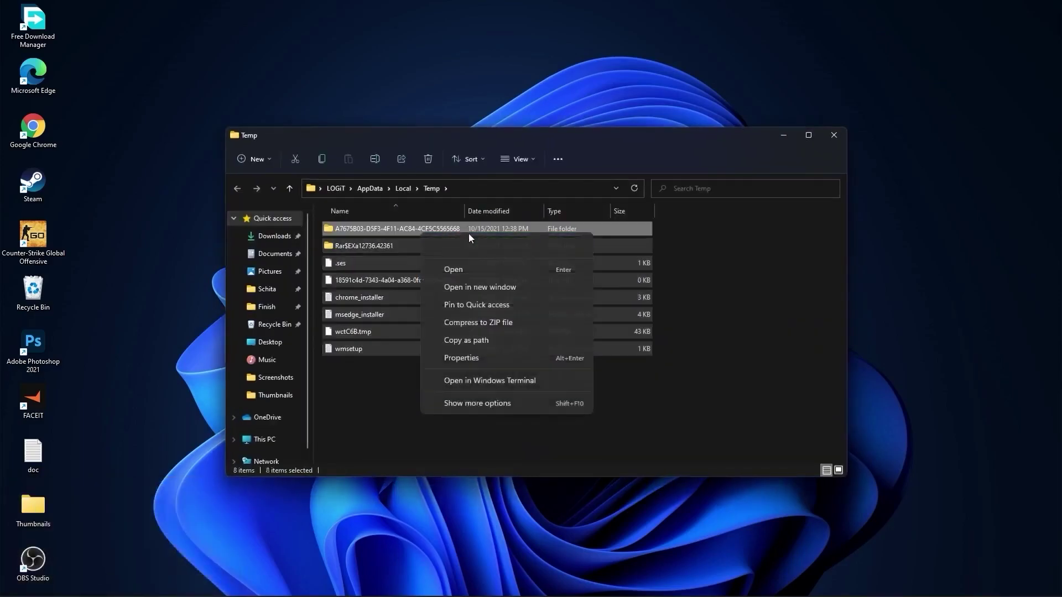
pyautogui.click(499, 241)
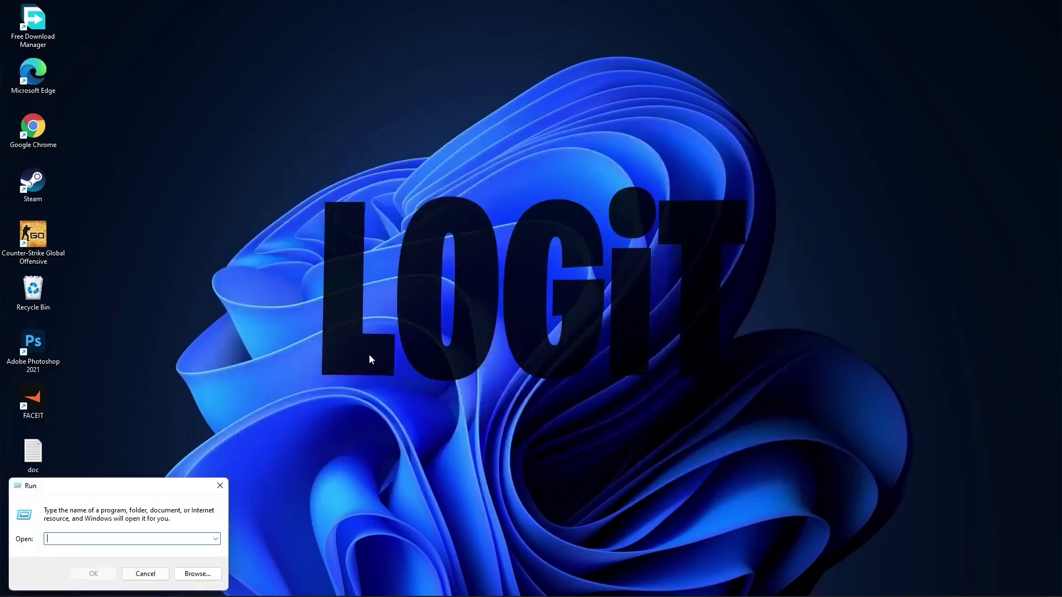
# - Open the Prefetch folder and delete all 139 files in it
pyautogui.write('prefetch')
pyautogui.click(99, 572)
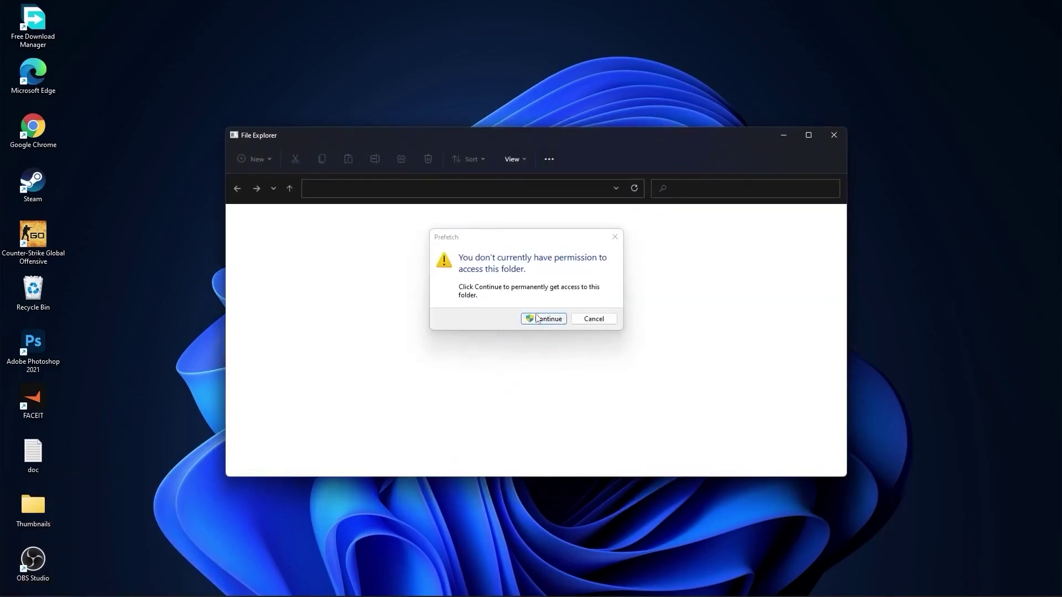
pyautogui.click(539, 319)
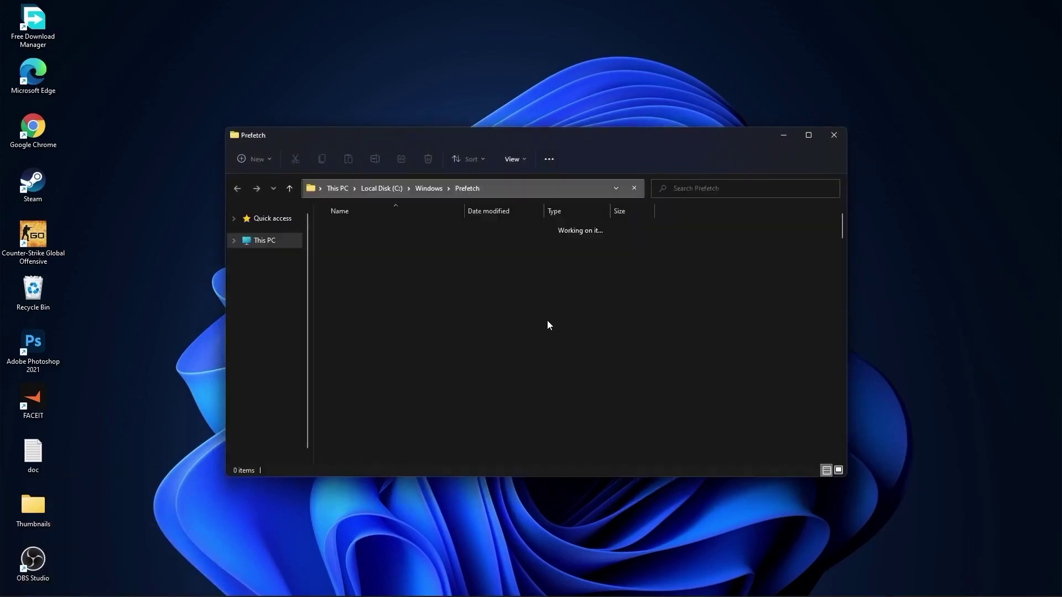
pyautogui.moveTo(680, 226); pyautogui.dragTo(535, 446)
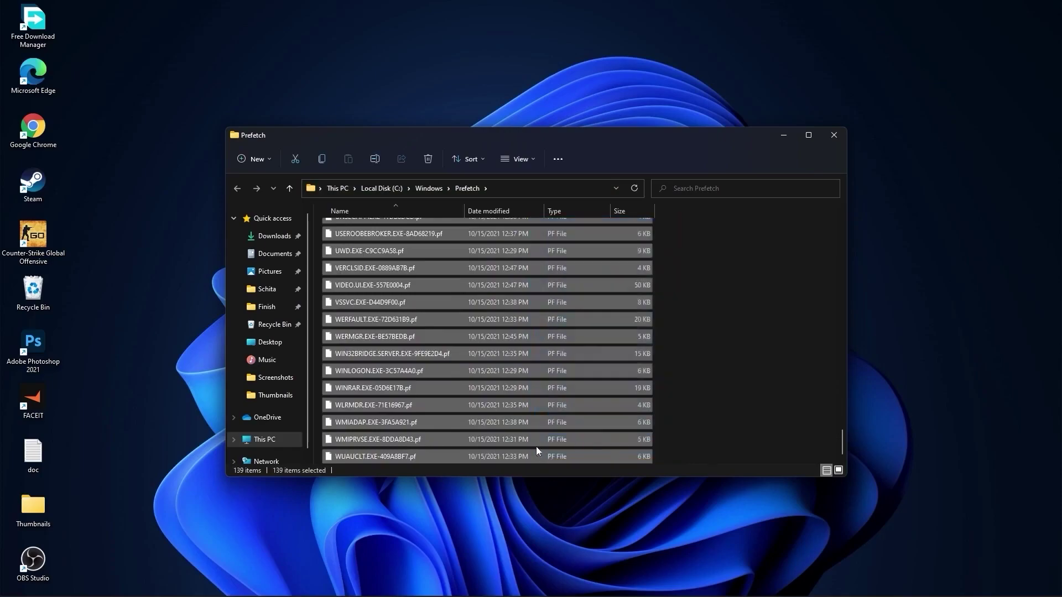
pyautogui.rightClick(535, 270)
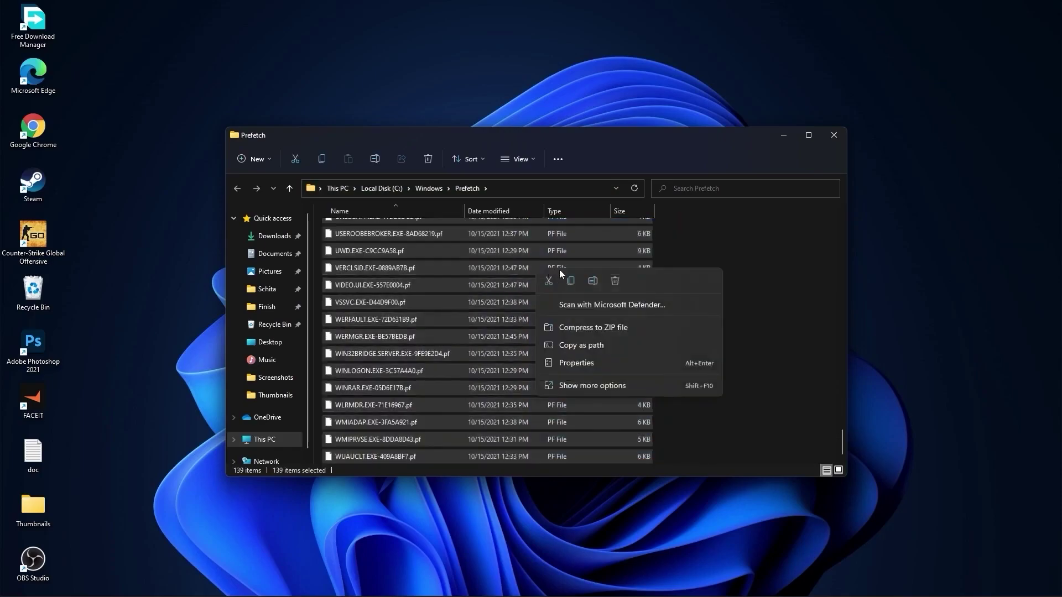
pyautogui.click(614, 284)
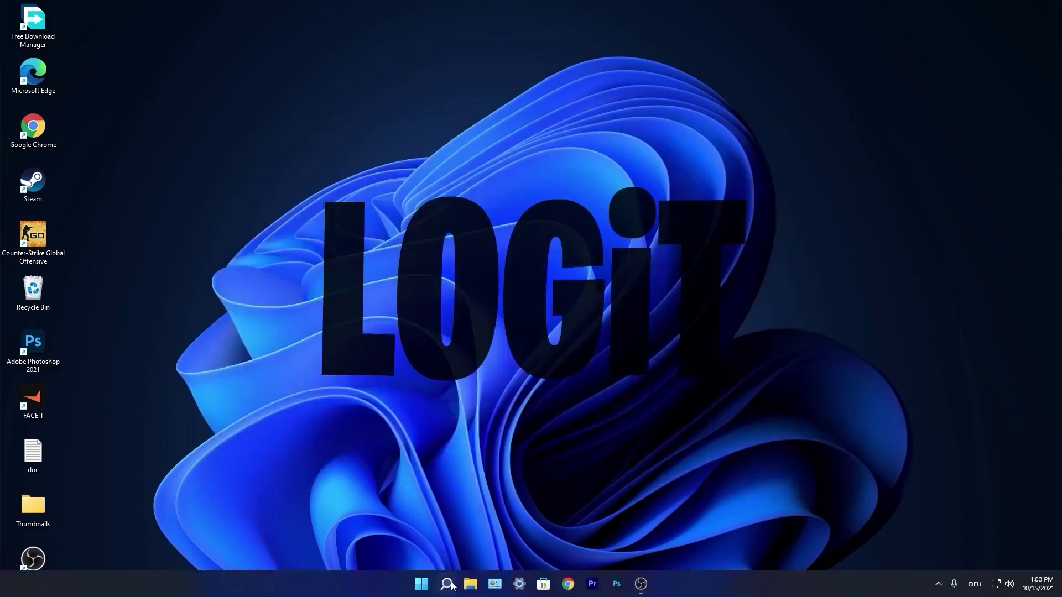
# - Set Custom visual effects with only smooth screen-font edges and thumbnails enabled, and apply
pyautogui.click(446, 584)
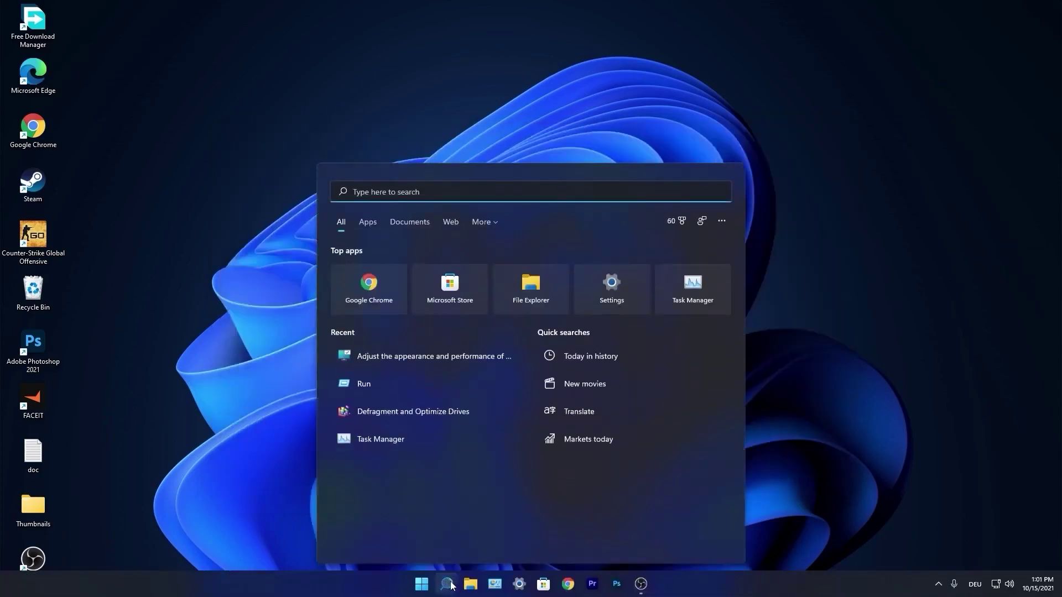
pyautogui.write('performance')
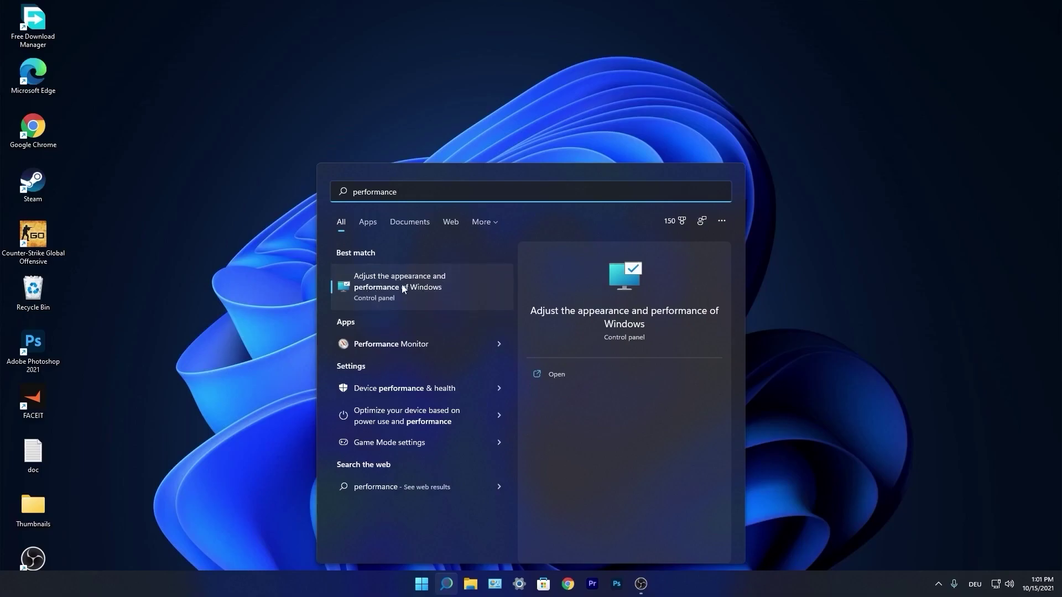
pyautogui.click(403, 288)
pyautogui.moveTo(165, 69); pyautogui.dragTo(517, 141)
pyautogui.click(430, 225)
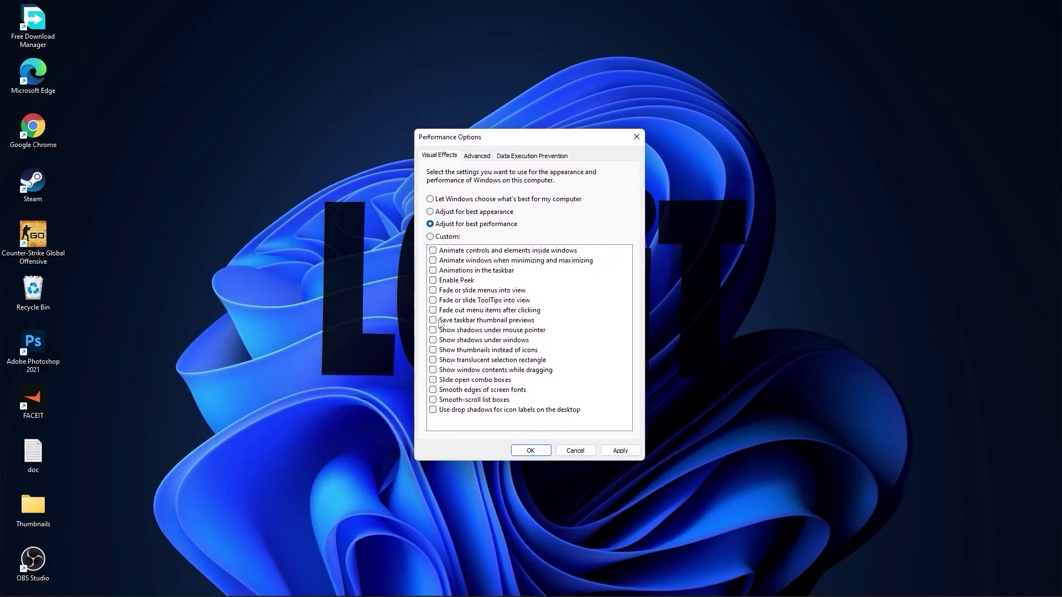
pyautogui.click(431, 237)
pyautogui.click(433, 390)
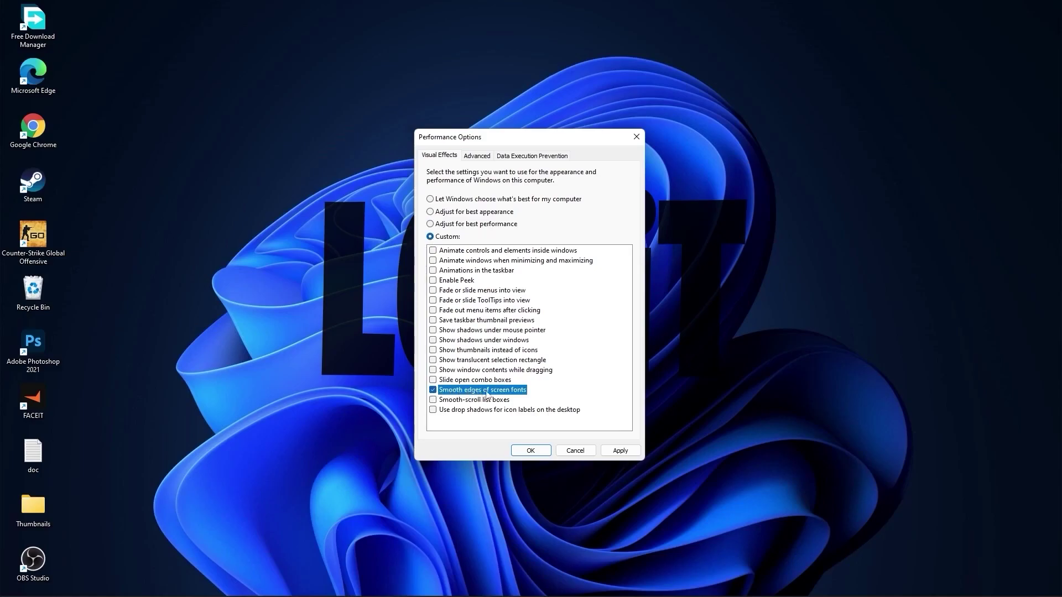
pyautogui.click(433, 351)
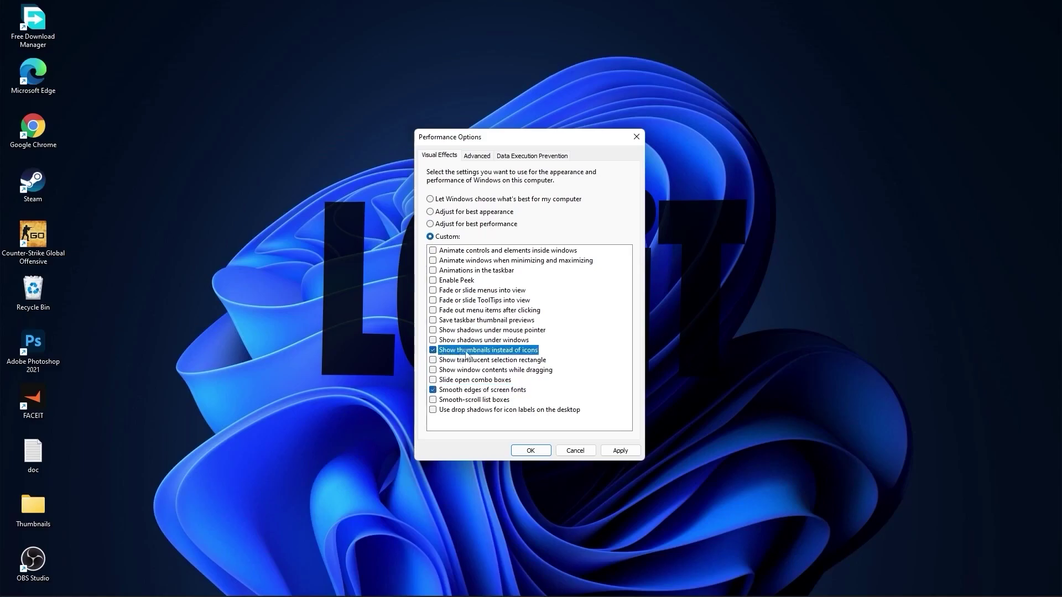
pyautogui.click(619, 451)
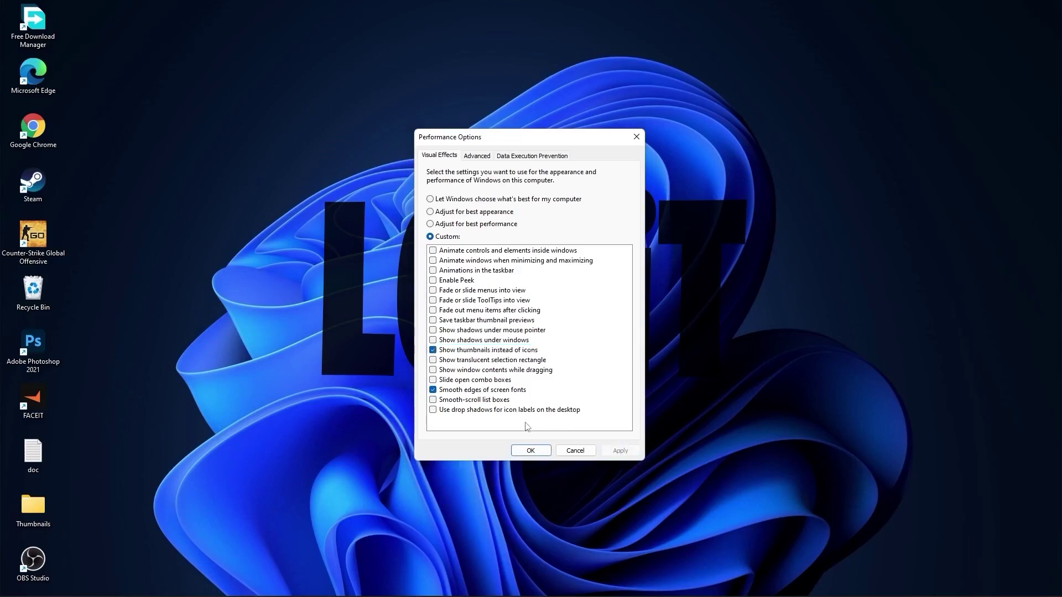
pyautogui.click(531, 452)
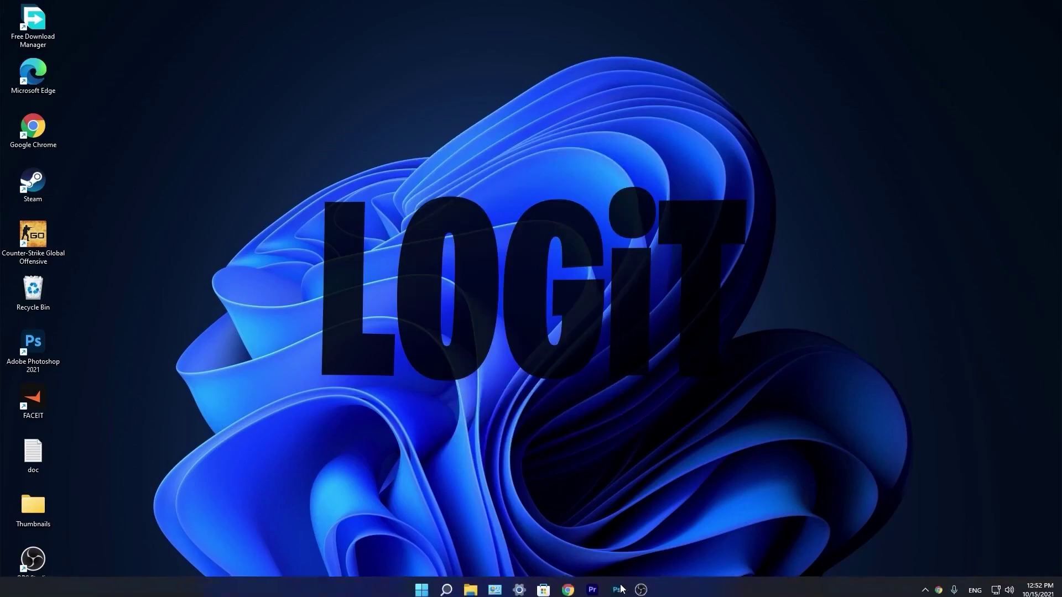
# - Search NVIDIA drivers for GeForce 10 Series GTX 1050 Ti and download Game Ready Driver 496.13
pyautogui.click(568, 584)
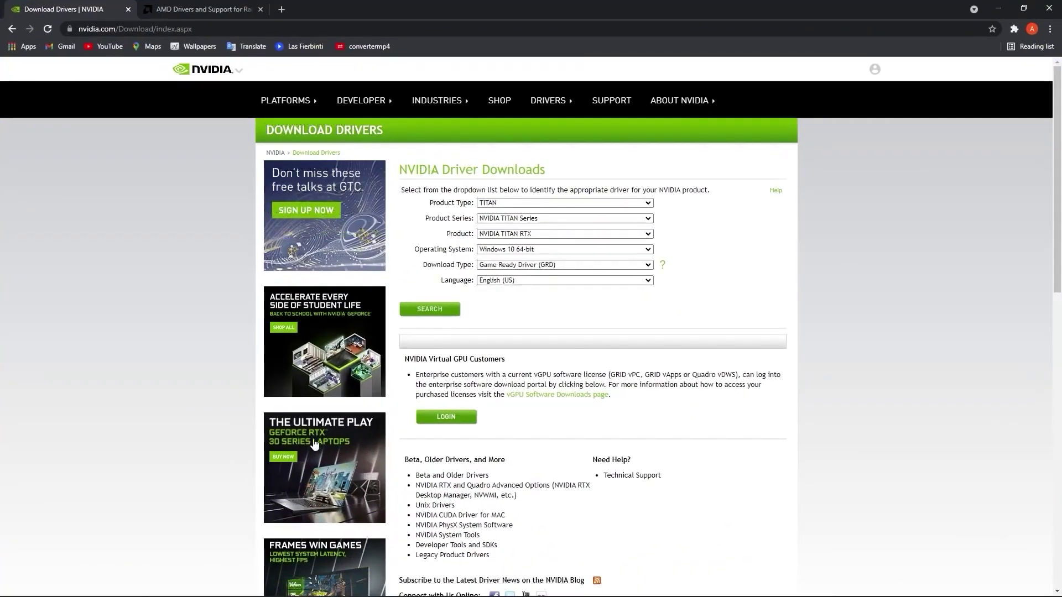
pyautogui.click(522, 203)
pyautogui.click(522, 220)
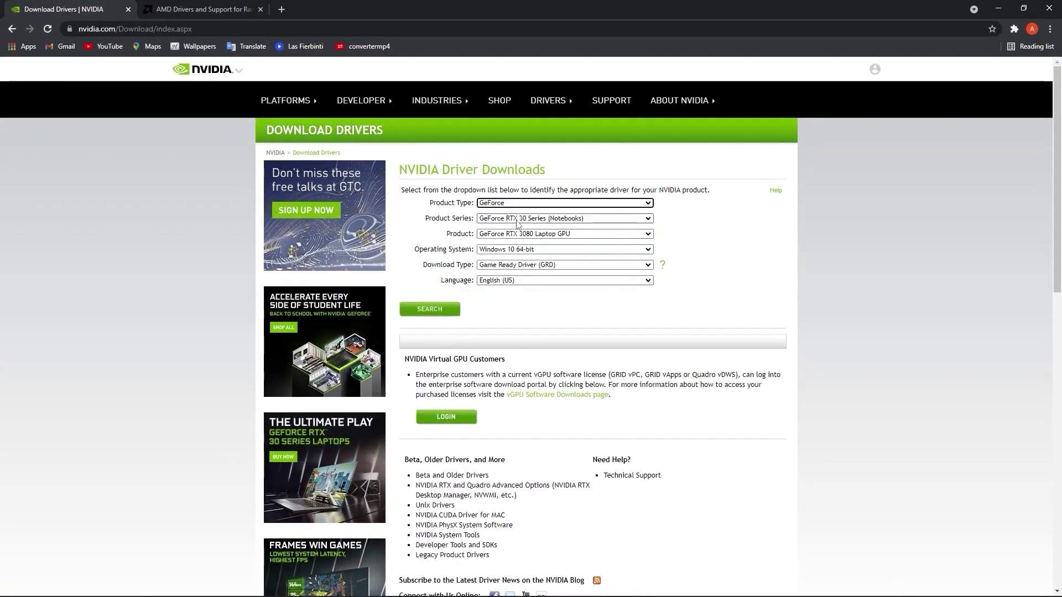
pyautogui.click(525, 218)
pyautogui.click(525, 310)
pyautogui.click(528, 234)
pyautogui.click(527, 286)
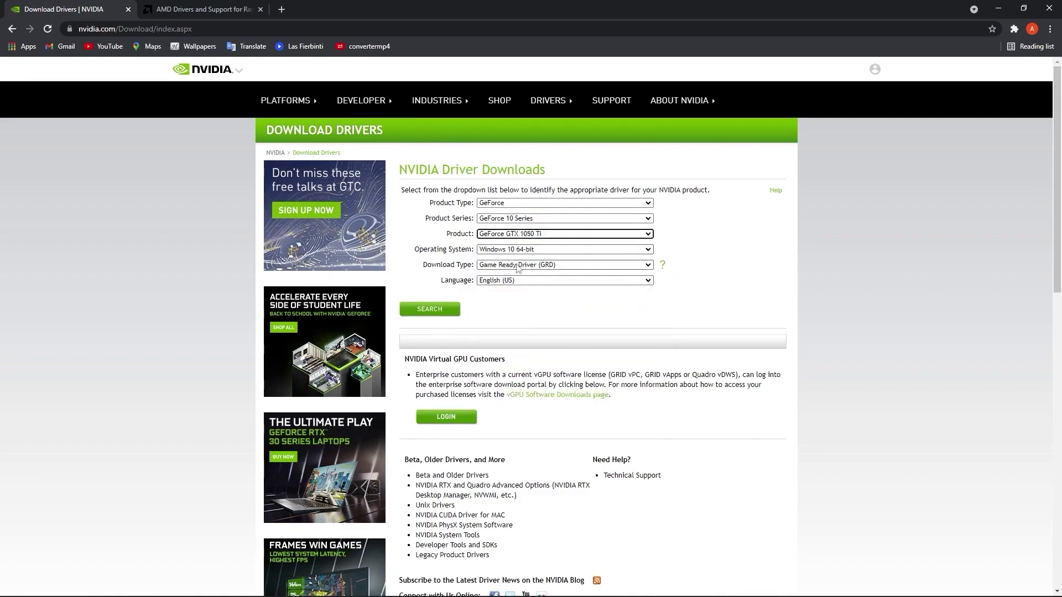
pyautogui.click(426, 310)
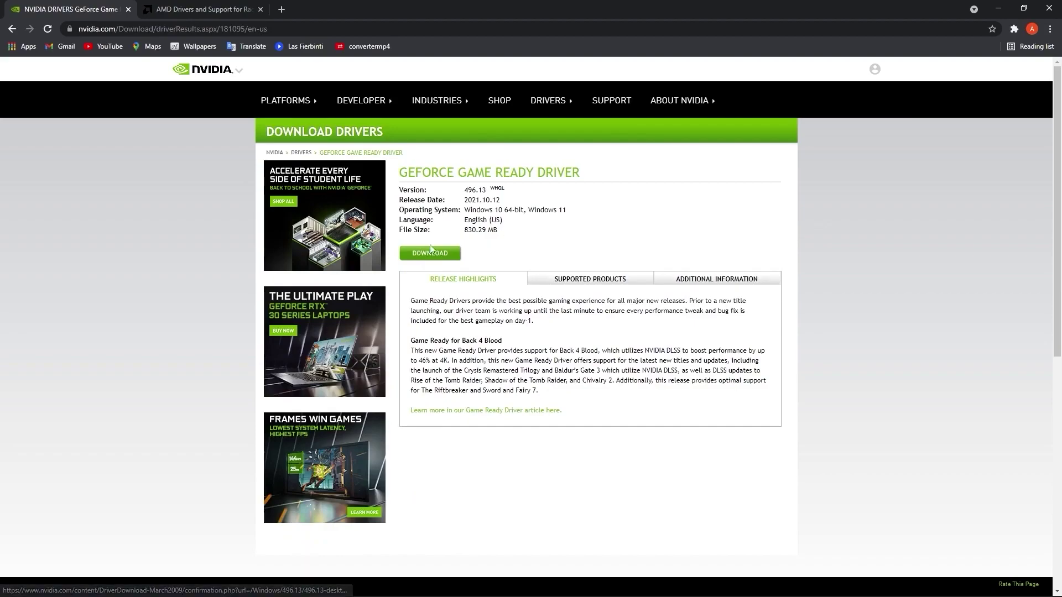
pyautogui.click(437, 254)
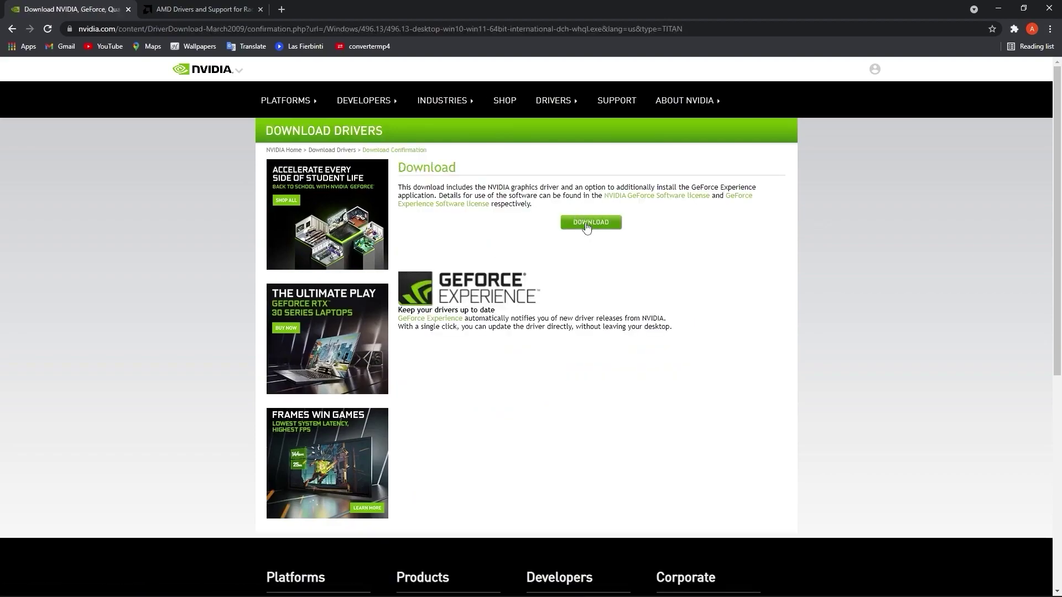
# - On the AMD support page, select Graphics, AMD Radeon RX 5300 Series, then AMD Radeon RX 5300
pyautogui.click(224, 11)
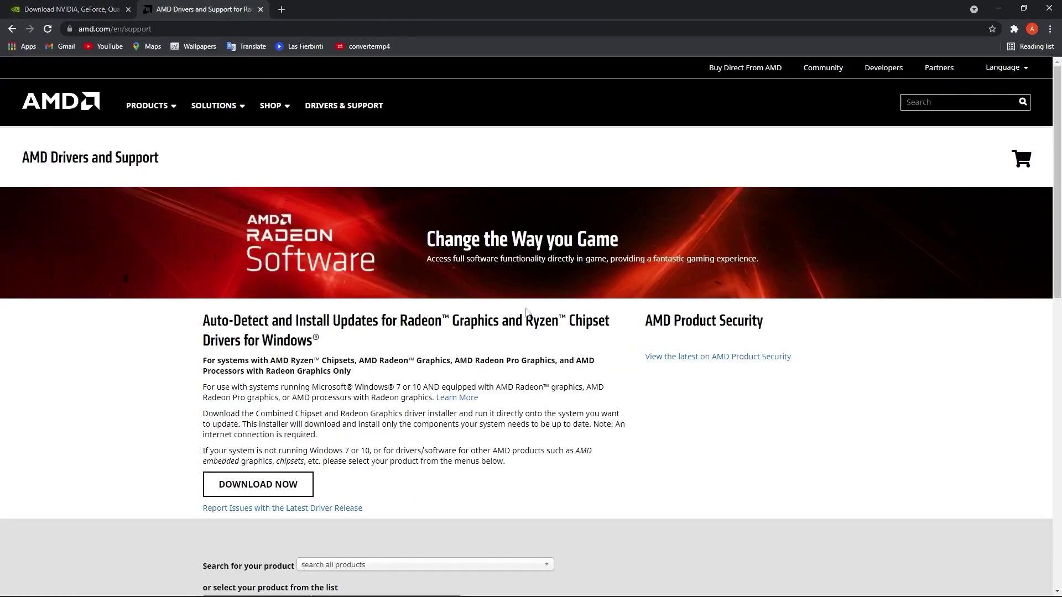
pyautogui.scroll(-6, 621, 302)
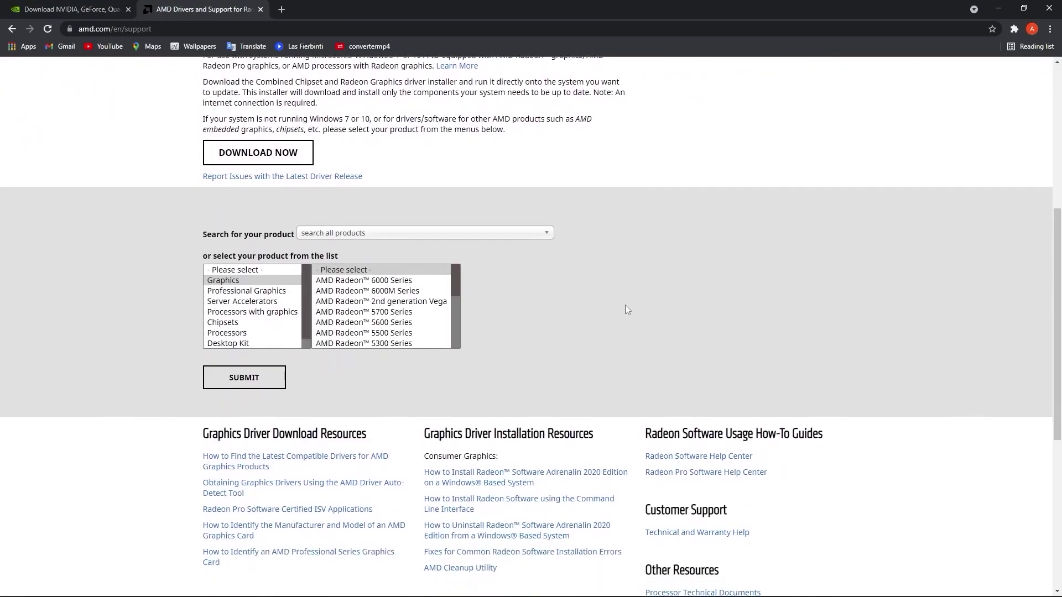
pyautogui.scroll(-2, 337, 277)
pyautogui.click(373, 304)
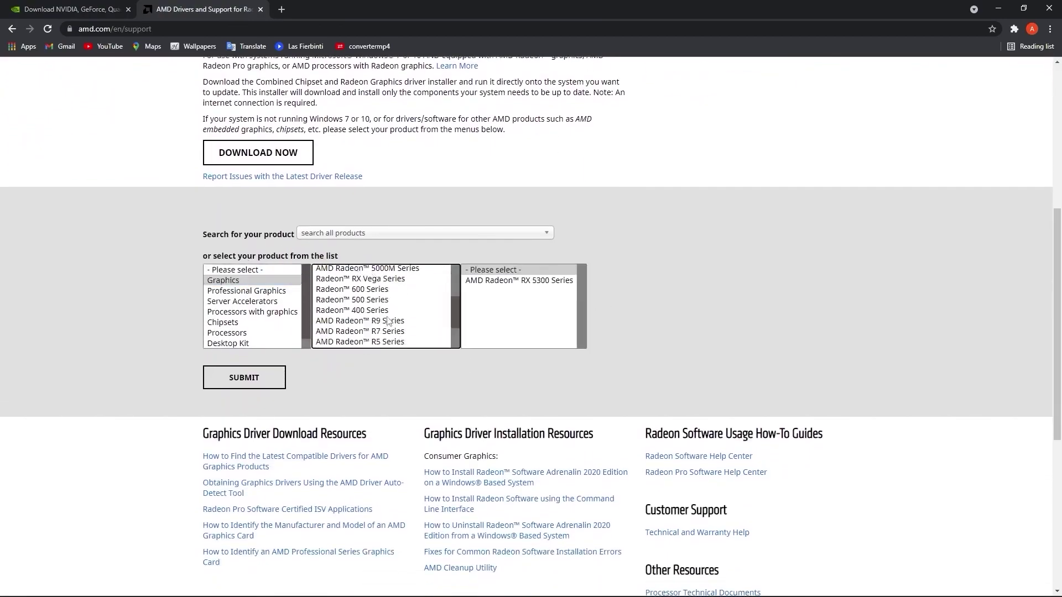
pyautogui.scroll(-3, 387, 309)
pyautogui.click(504, 281)
pyautogui.click(633, 281)
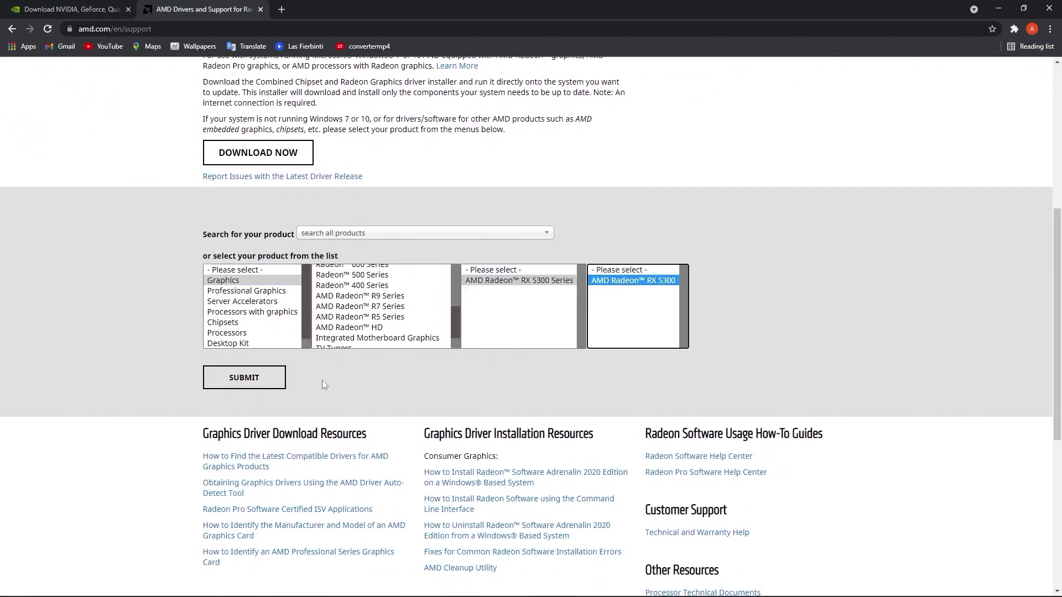